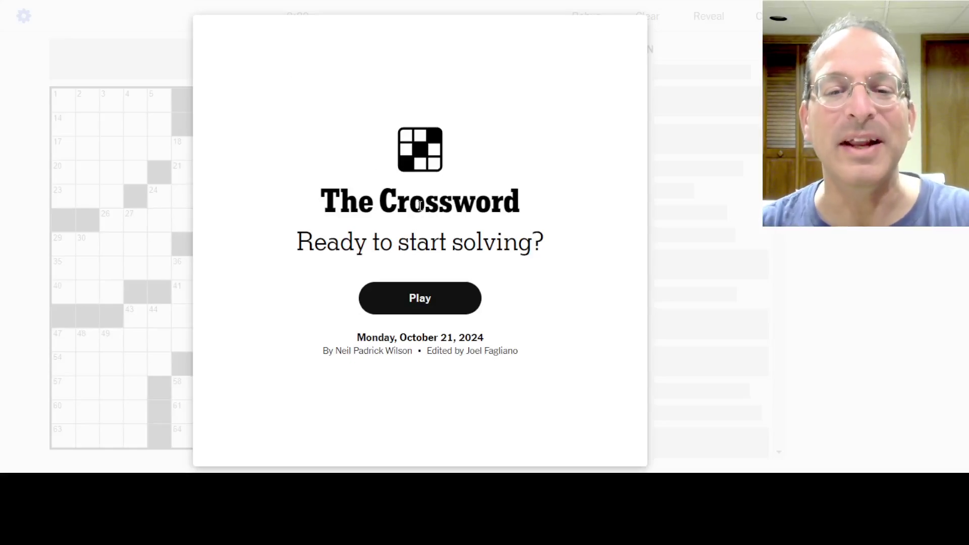
# Step: Start the October 21 puzzle, enter DANA at 6-Across, and fill 9-, 7- and 6-Down
pyautogui.click(427, 301)
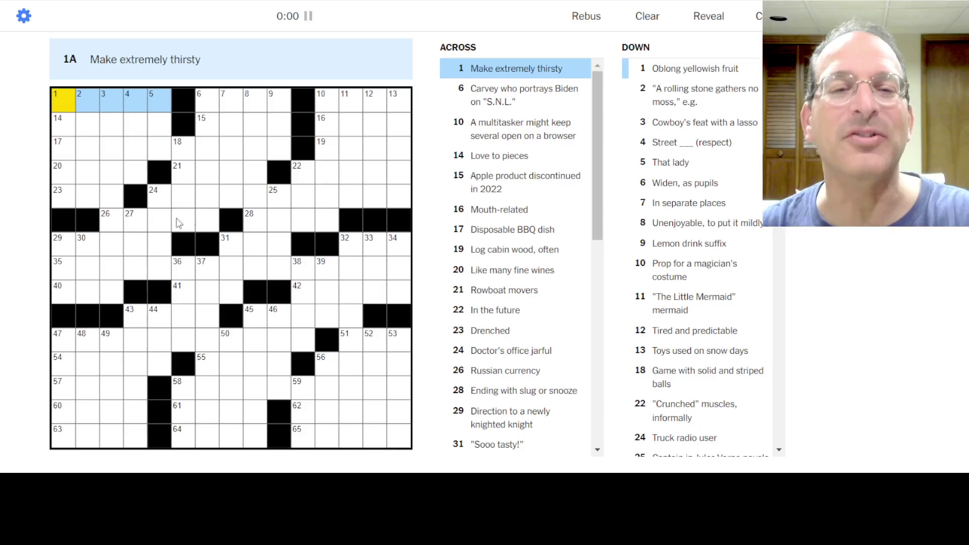
pyautogui.press('Tab')
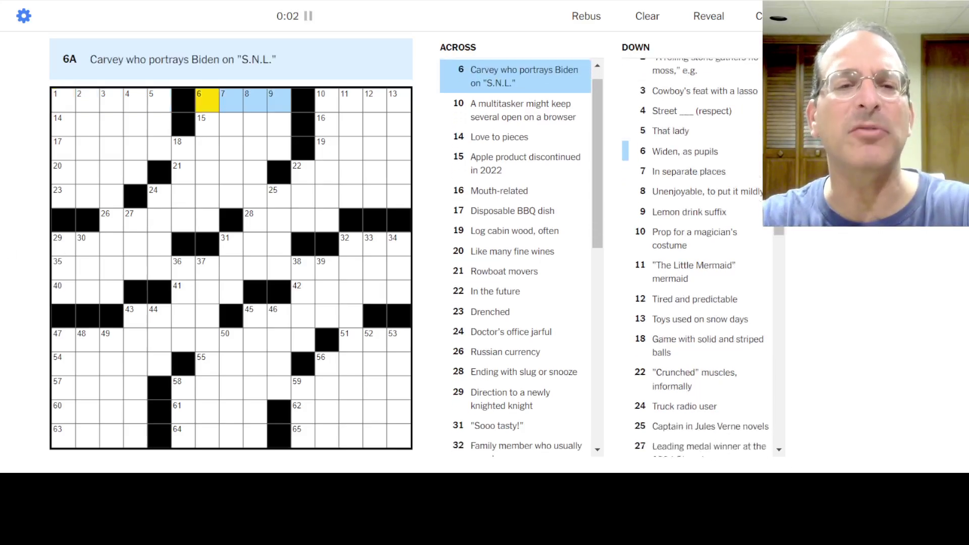
pyautogui.write('DANA')
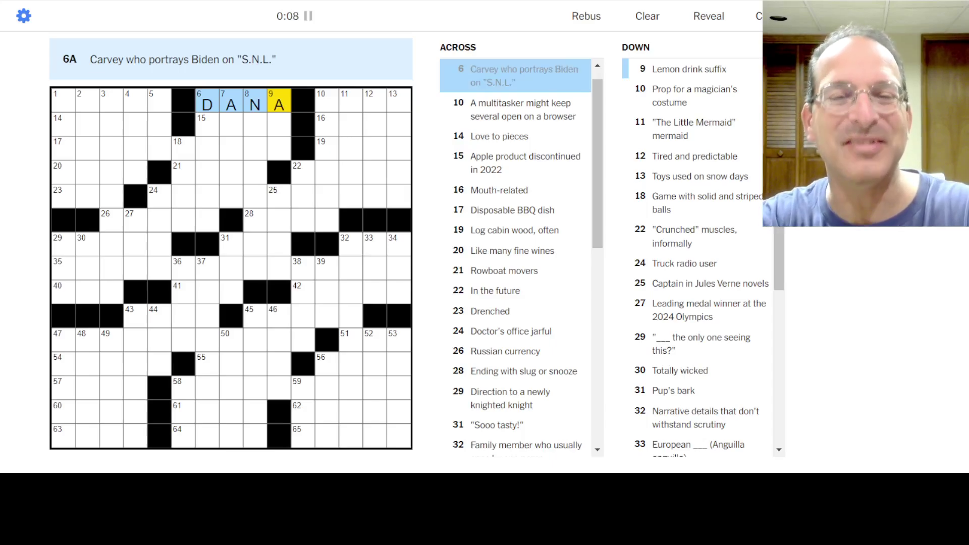
pyautogui.press('space')
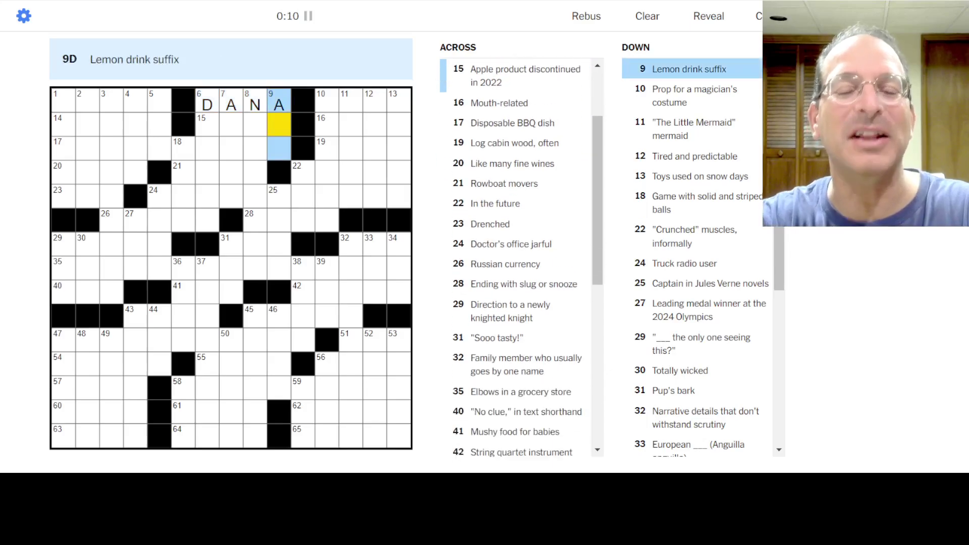
pyautogui.write('DE')
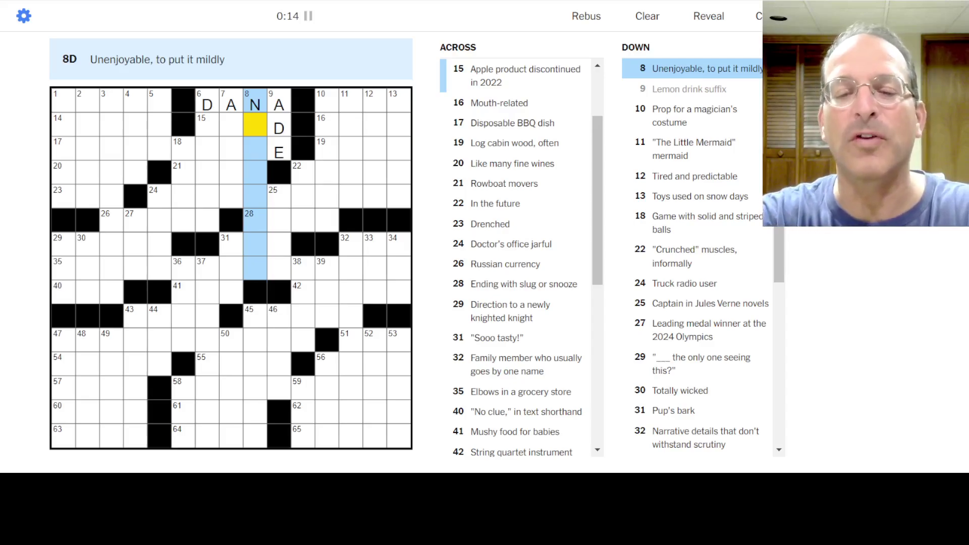
pyautogui.write('OPICNIC')
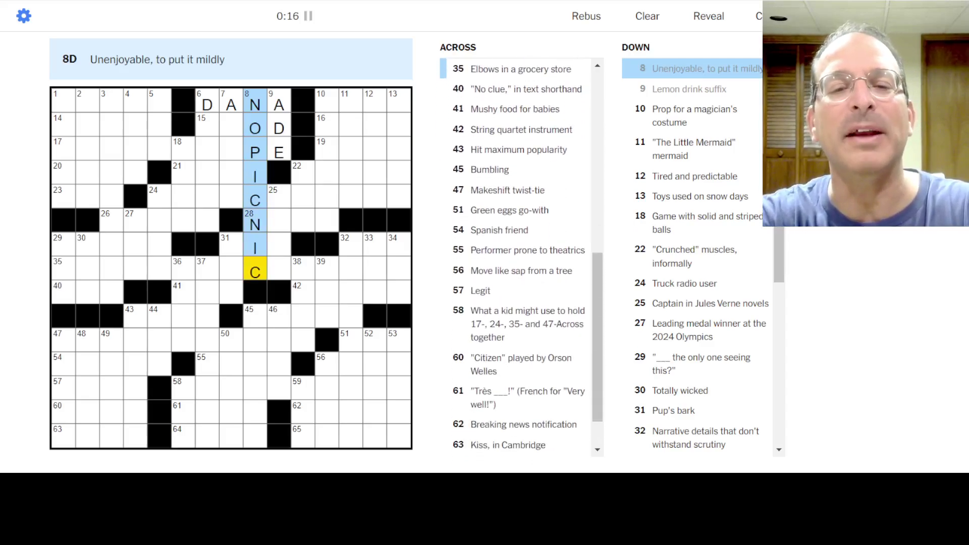
pyautogui.hotkey('shift', 'Tab')
pyautogui.write('PARA')
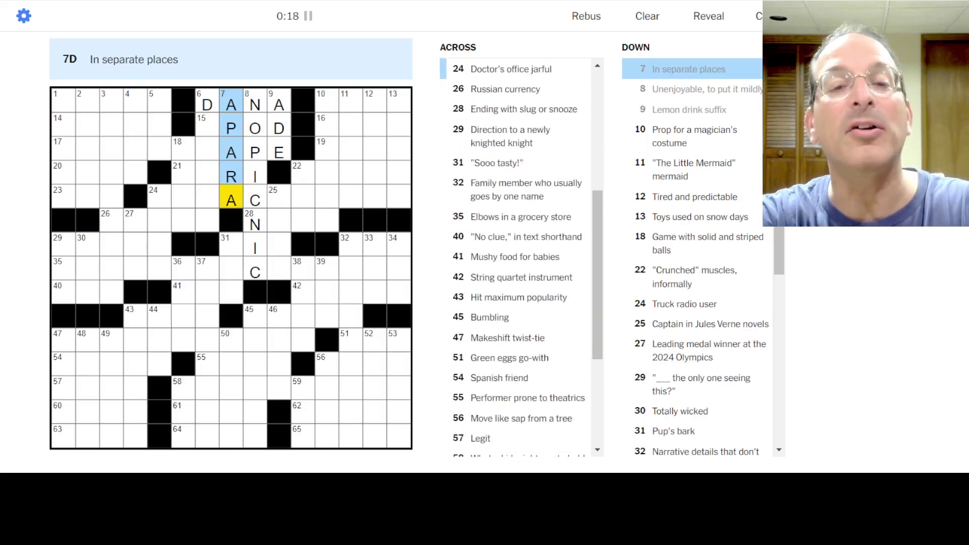
pyautogui.hotkey('shift', 'Tab')
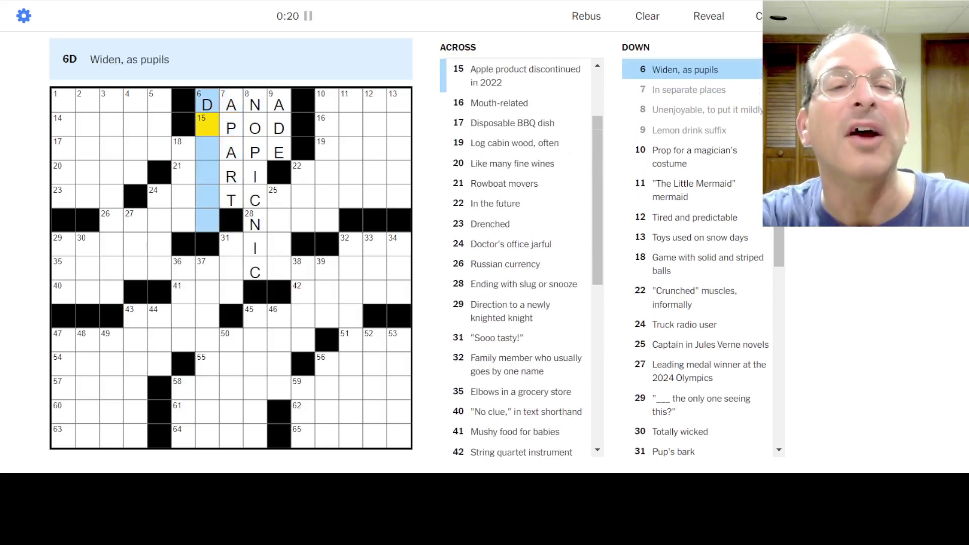
pyautogui.write('ILATE')
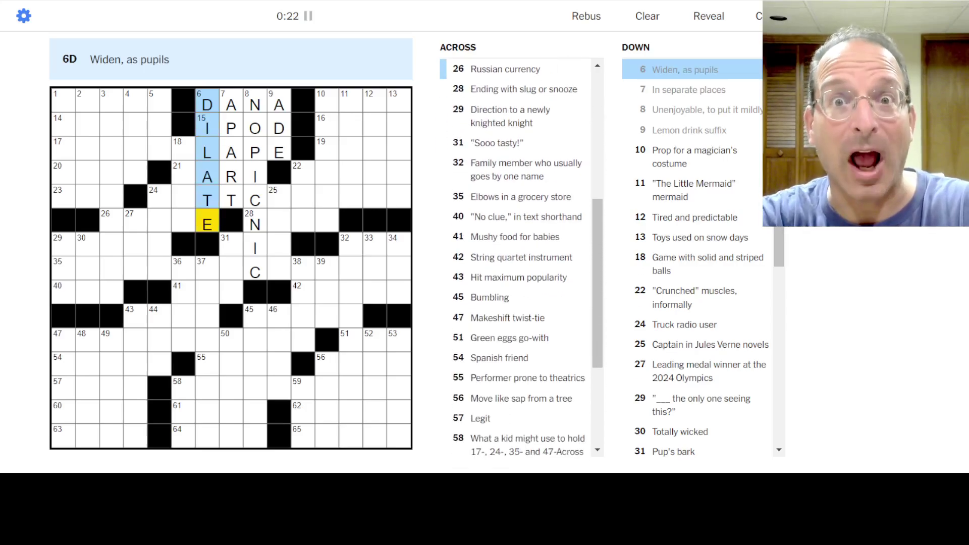
# Step: Fix 26-Across, fill 24-Across, enter OARS at 21-Across, and clear wrong 8-Down letters
pyautogui.press('Left')
pyautogui.write('LRBU')
pyautogui.press('BackSpace')
pyautogui.press('BackSpace')
pyautogui.write('UB')
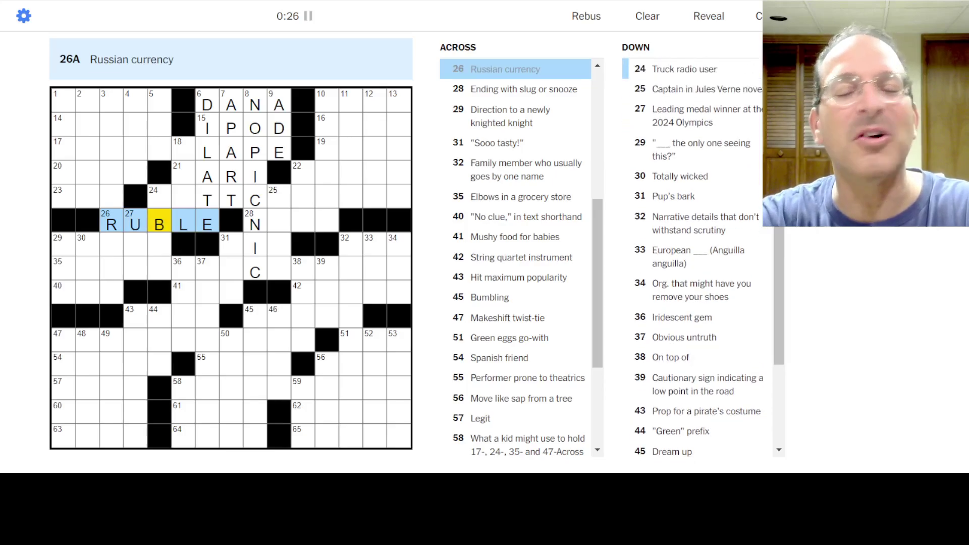
pyautogui.hotkey('shift', 'Tab')
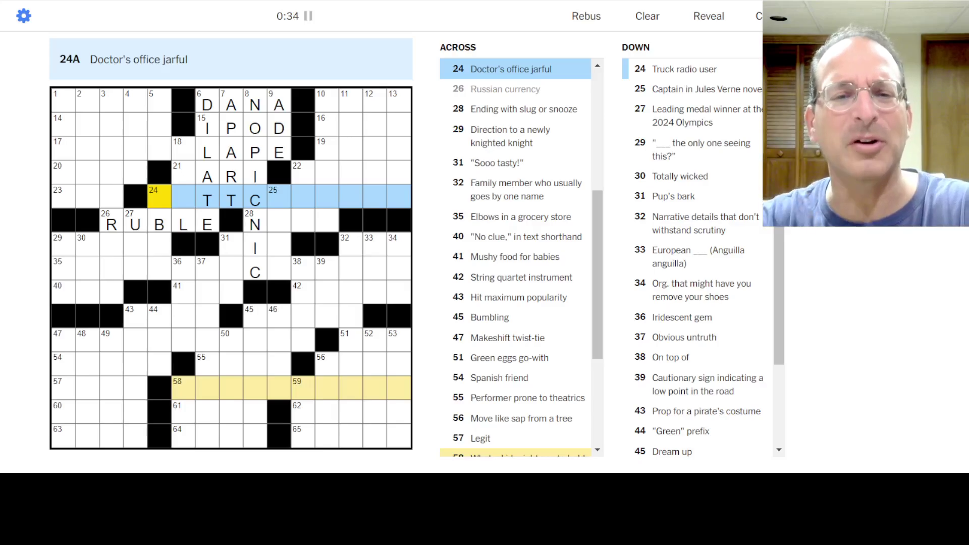
pyautogui.press('Right')
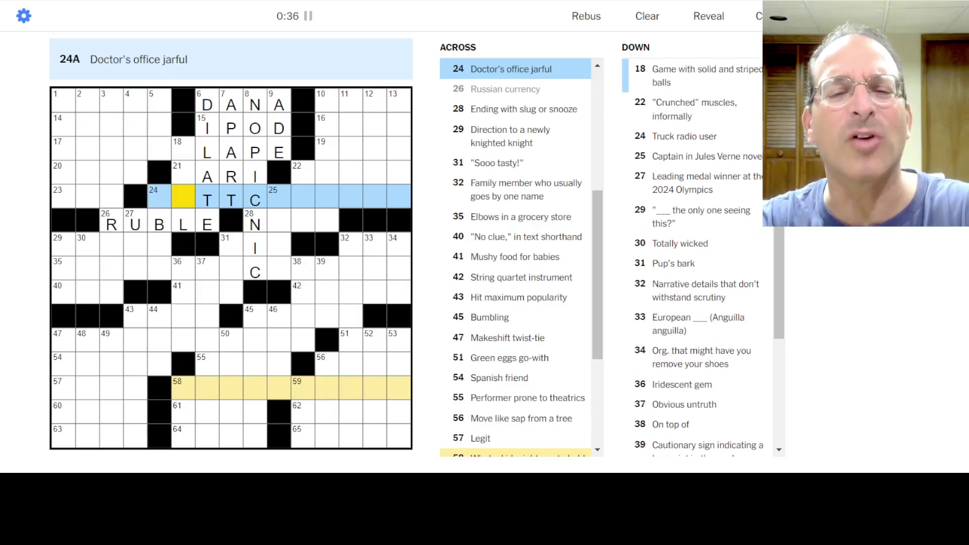
pyautogui.press('Up')
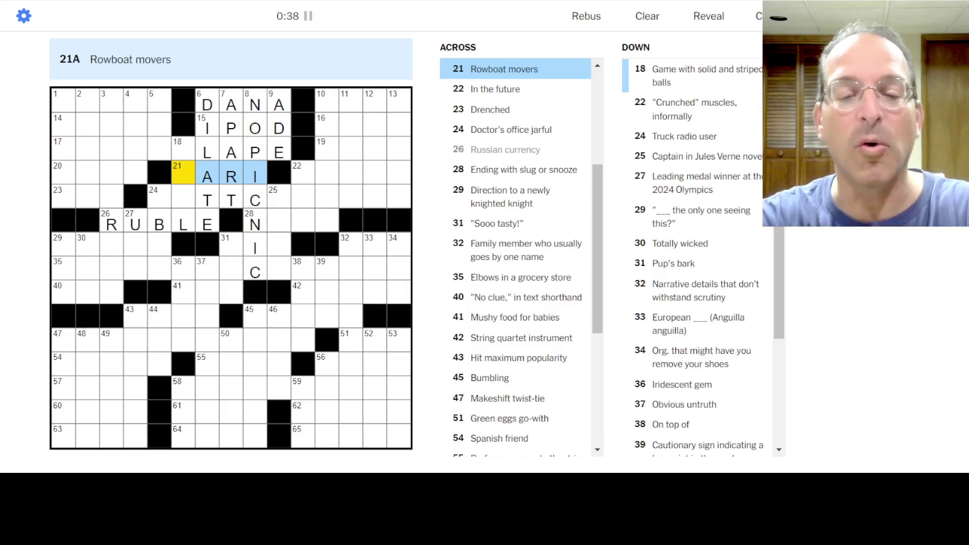
pyautogui.write('O')
pyautogui.press('Right')
pyautogui.press('Right')
pyautogui.press('Right')
pyautogui.write('S')
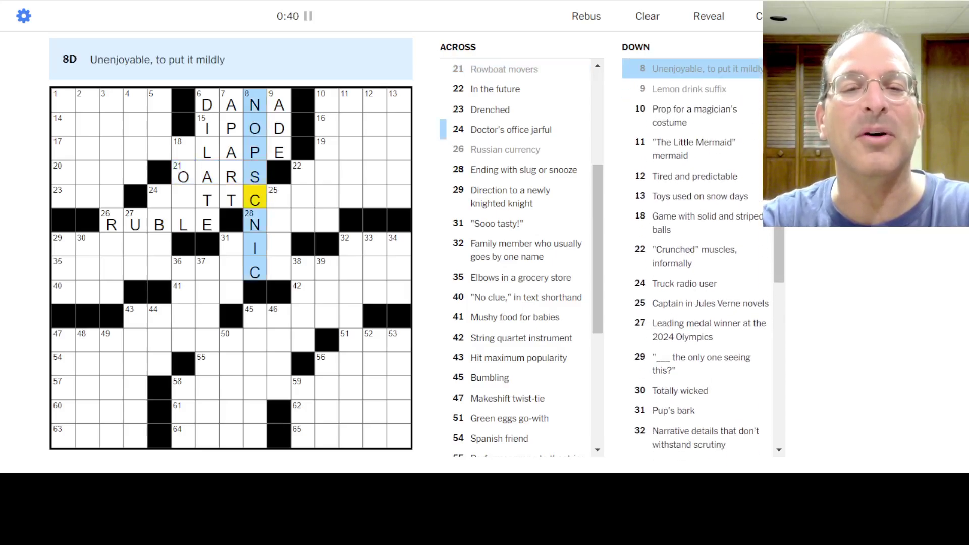
pyautogui.press('Down')
pyautogui.press('Down')
pyautogui.press('Down')
pyautogui.press('BackSpace')
pyautogui.press('BackSpace')
pyautogui.press('BackSpace')
pyautogui.press('BackSpace')
pyautogui.press('BackSpace')
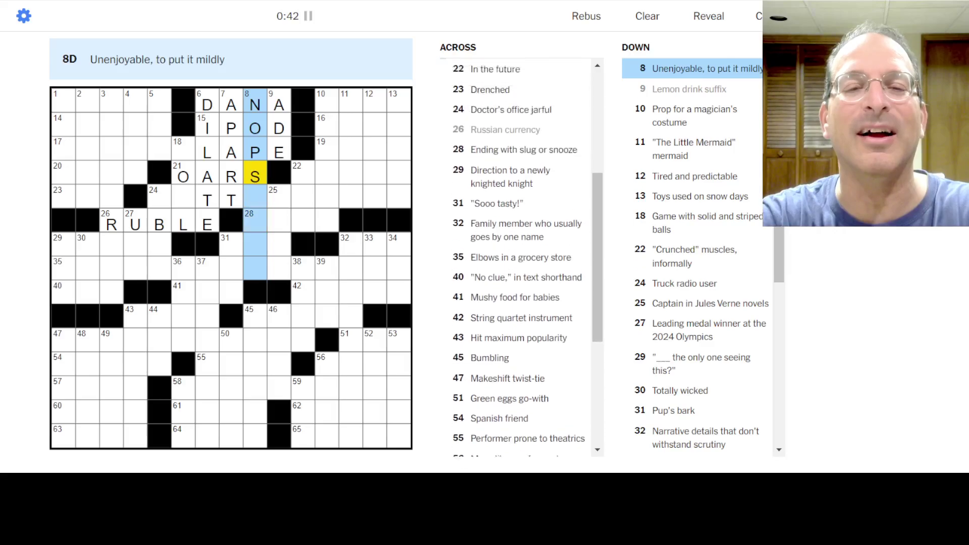
pyautogui.press('Up')
# Step: Fill the 17-Across, 18-Down, 24-Down and 3-Down answers
pyautogui.press('Right')
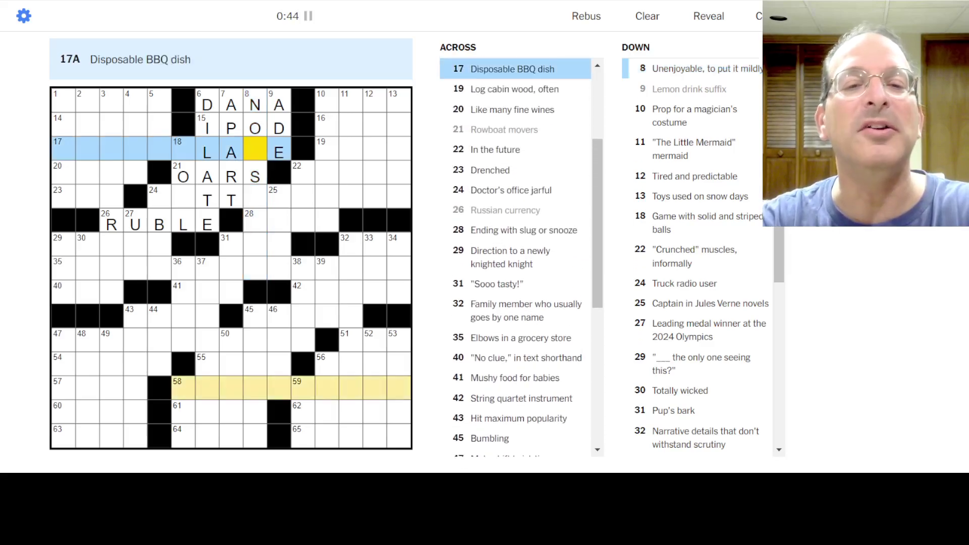
pyautogui.write('T')
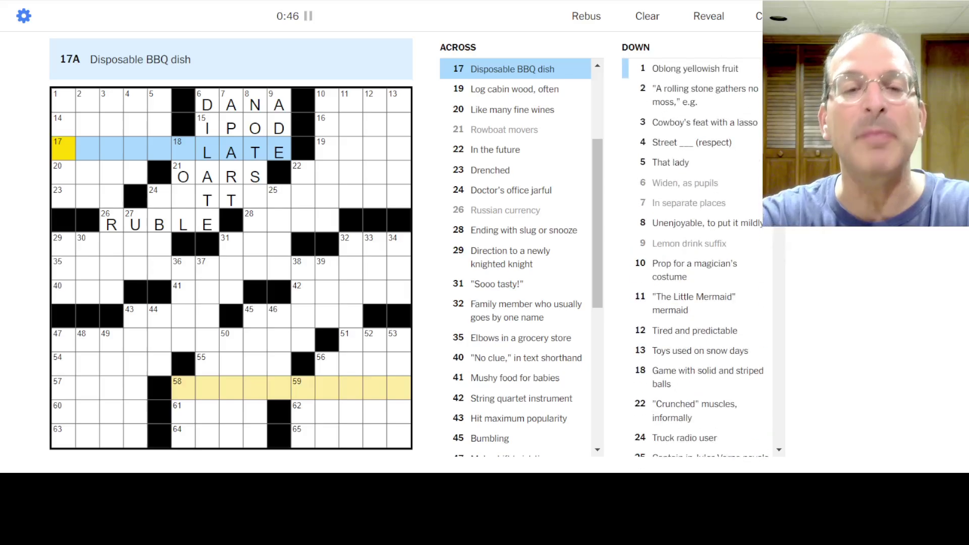
pyautogui.write('PAPERP')
pyautogui.press('Down')
pyautogui.press('Down')
pyautogui.press('Down')
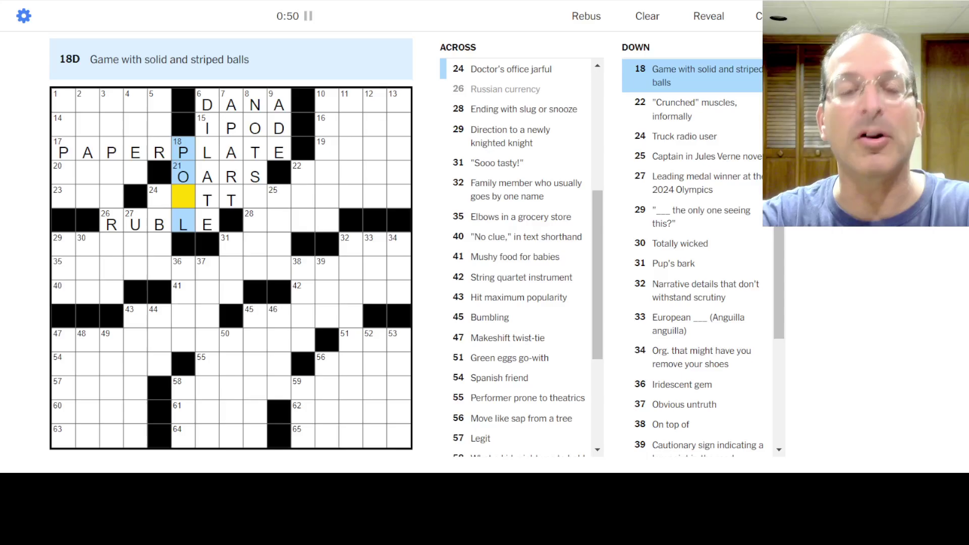
pyautogui.write('O')
pyautogui.click(159, 196)
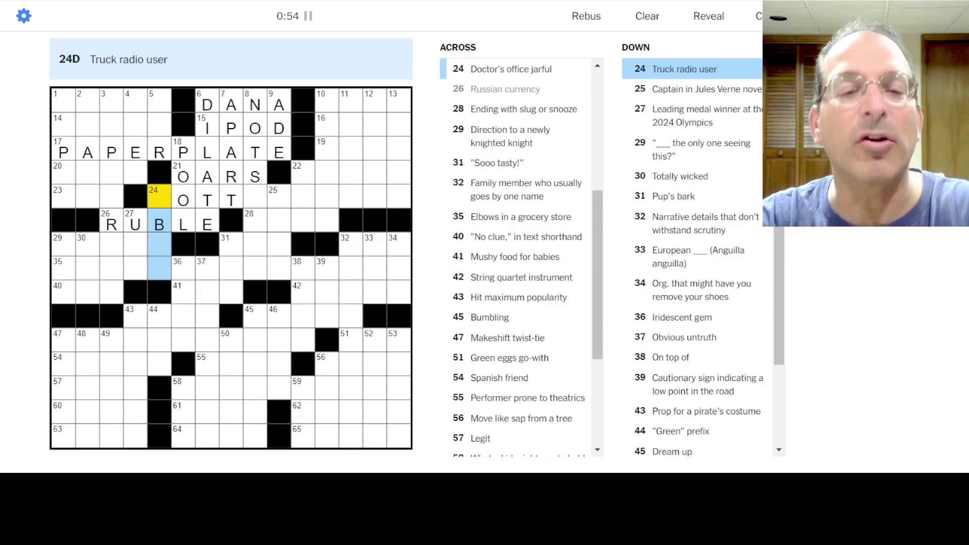
pyautogui.write('CER')
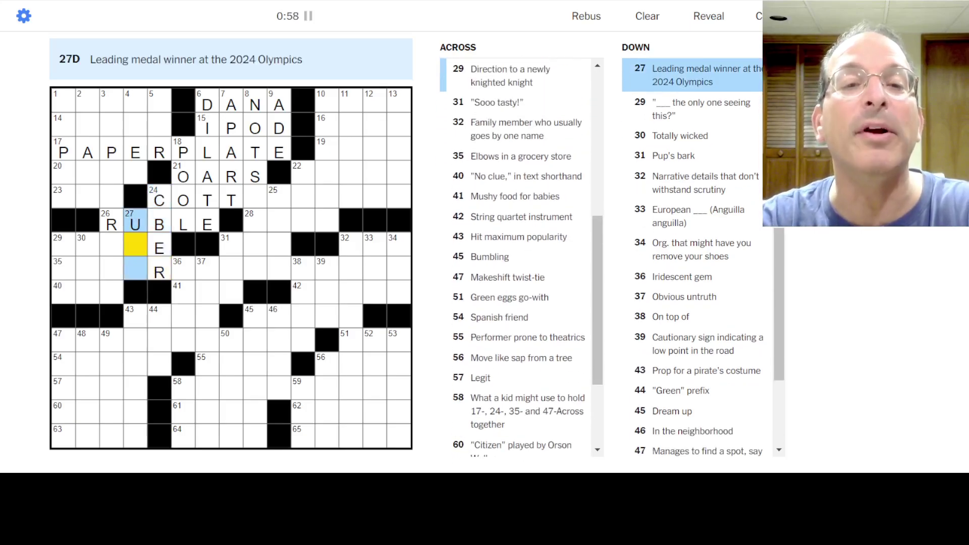
pyautogui.write('SA')
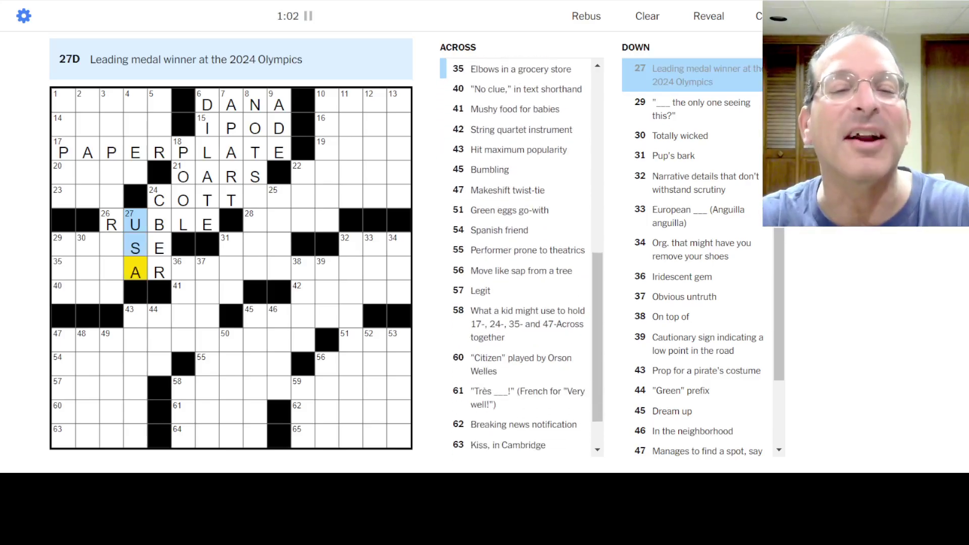
pyautogui.click(111, 100)
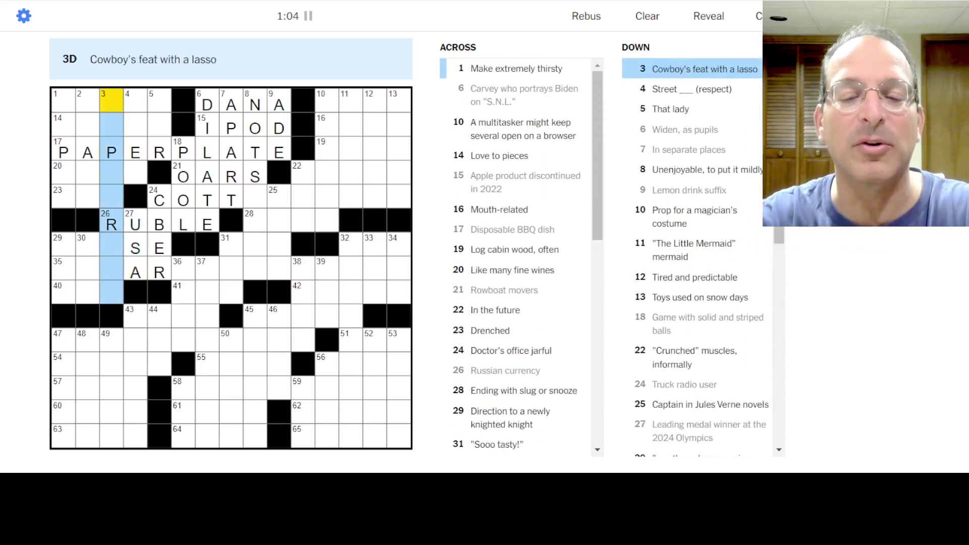
pyautogui.write('RO')
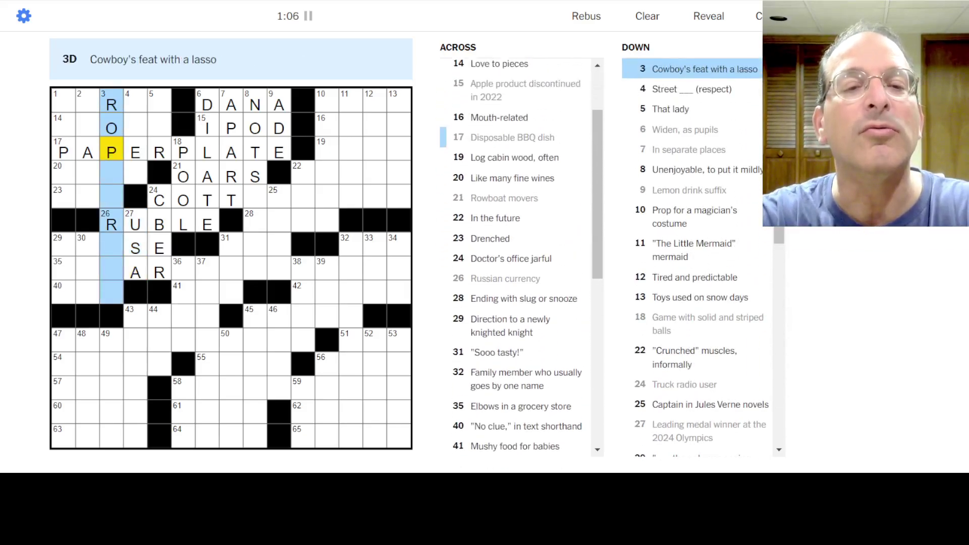
pyautogui.write('PETRI')
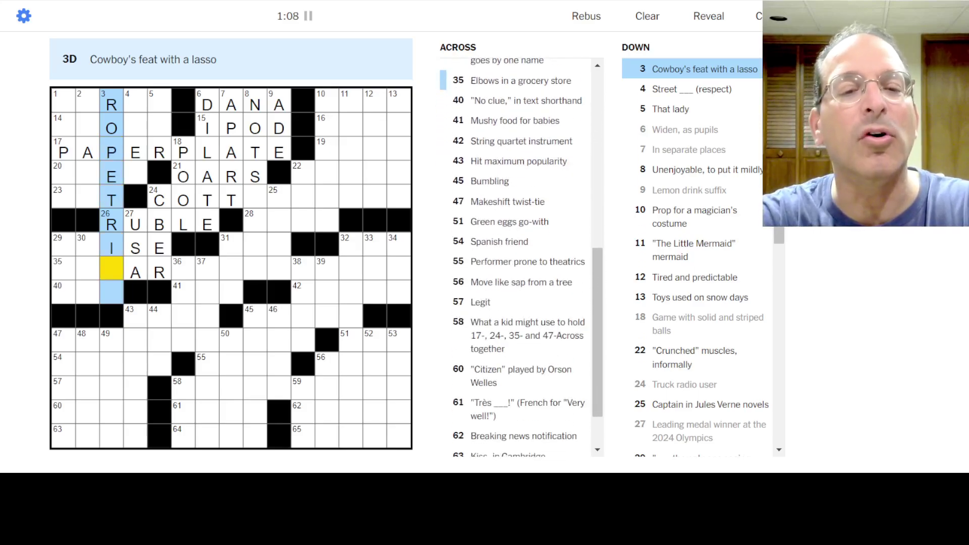
pyautogui.write('CK')
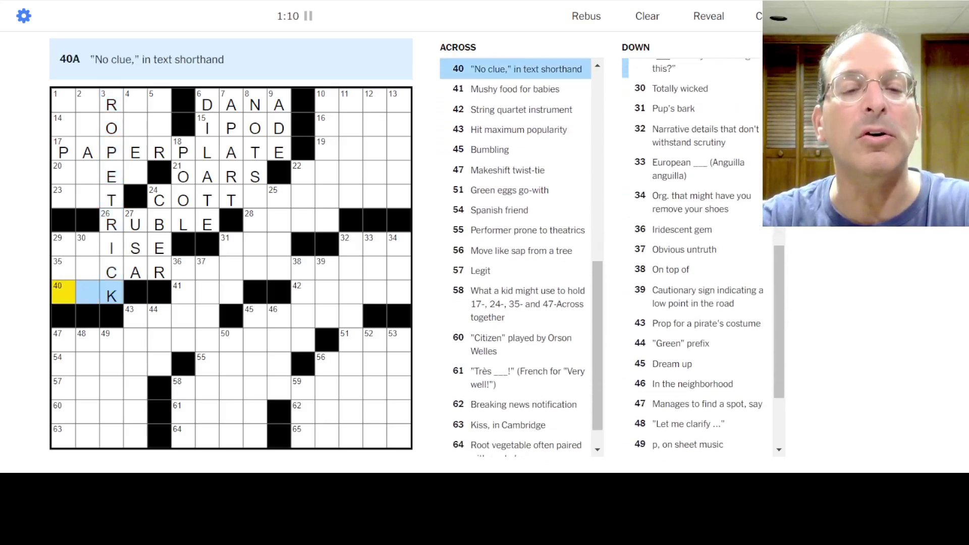
pyautogui.write('ID')
# Step: Fill 35-Across and 29-Across, then work toward the 30- and 29-Down clues
pyautogui.press('Up')
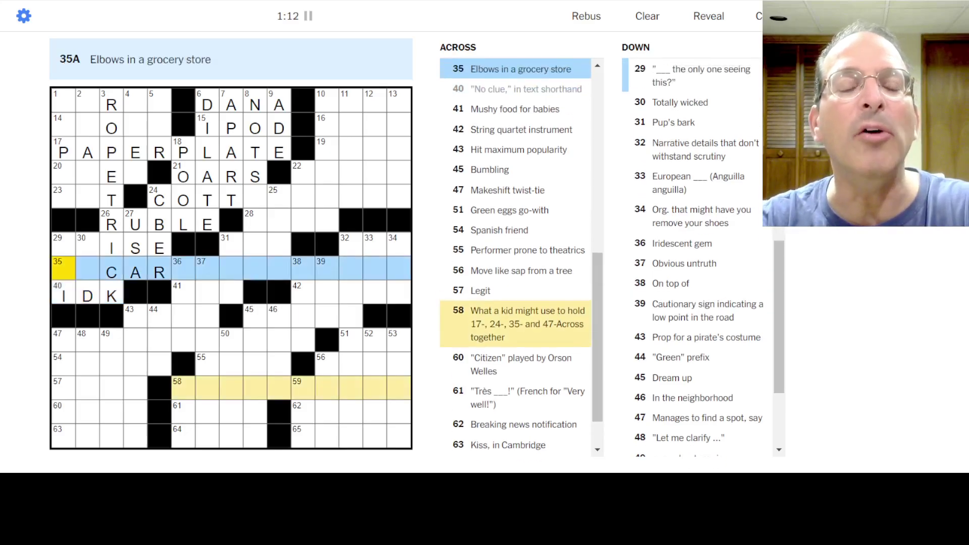
pyautogui.write('MACARONI')
pyautogui.hotkey('shift', 'Tab')
pyautogui.hotkey('shift', 'Tab')
pyautogui.hotkey('shift', 'Tab')
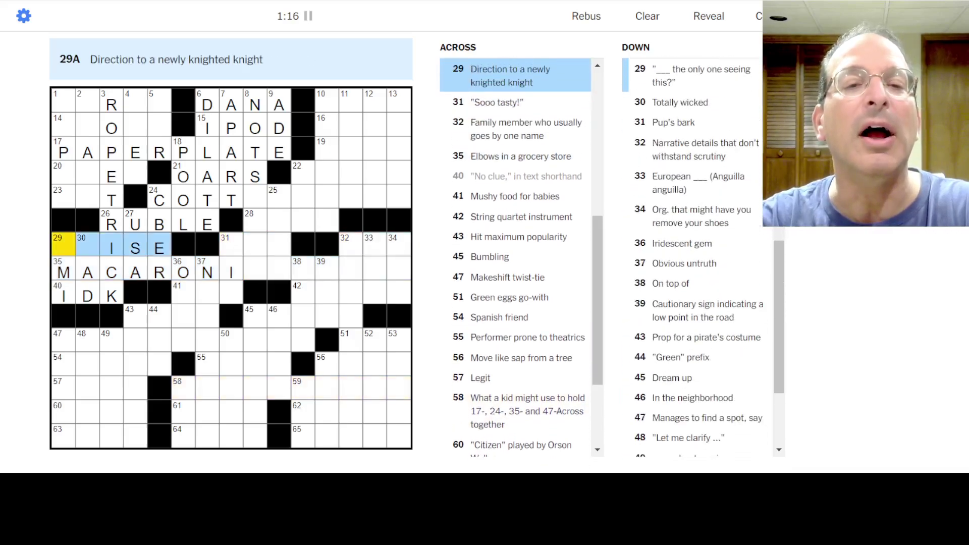
pyautogui.write('AR')
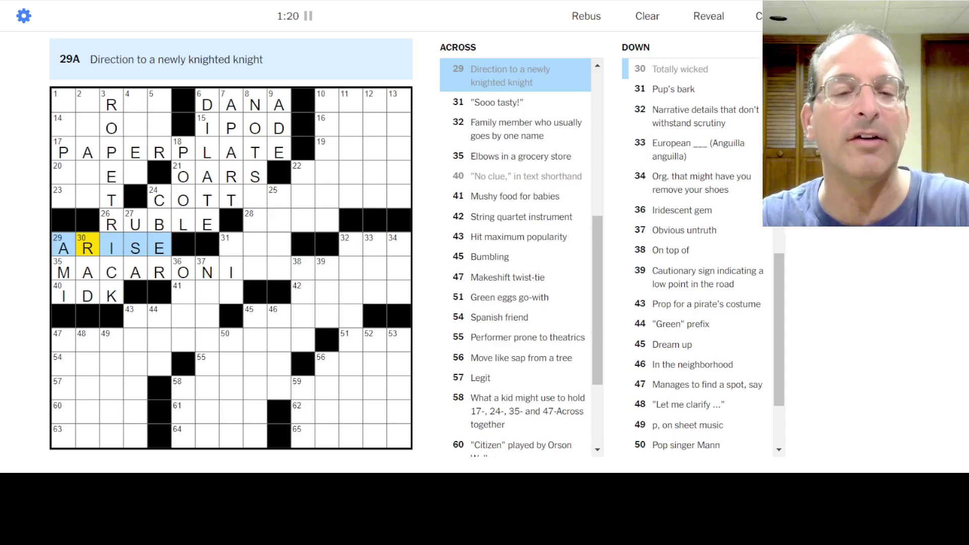
pyautogui.press('space')
pyautogui.hotkey('shift', 'Tab')
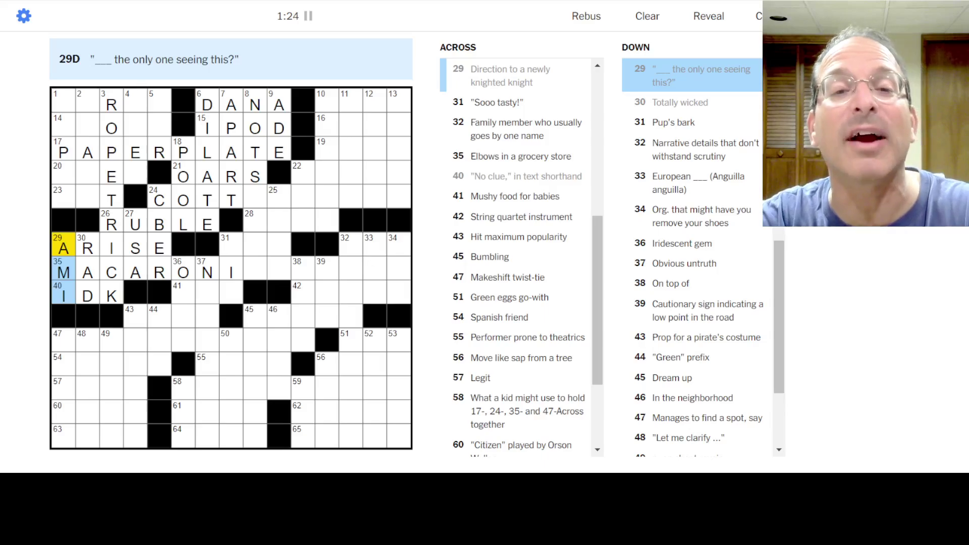
pyautogui.click(307, 17)
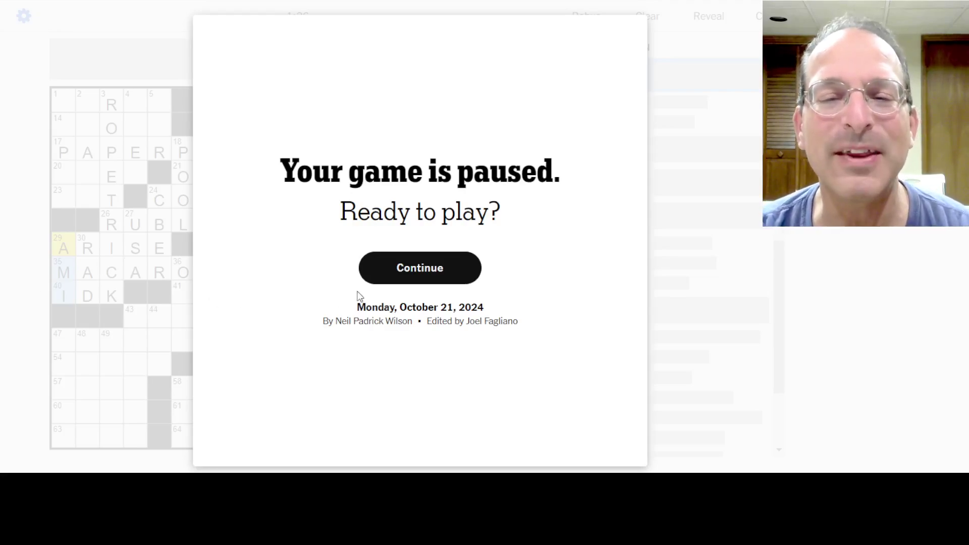
# Step: Resume the game and fill 24-Across, 8-Down and 13-Down
pyautogui.click(402, 280)
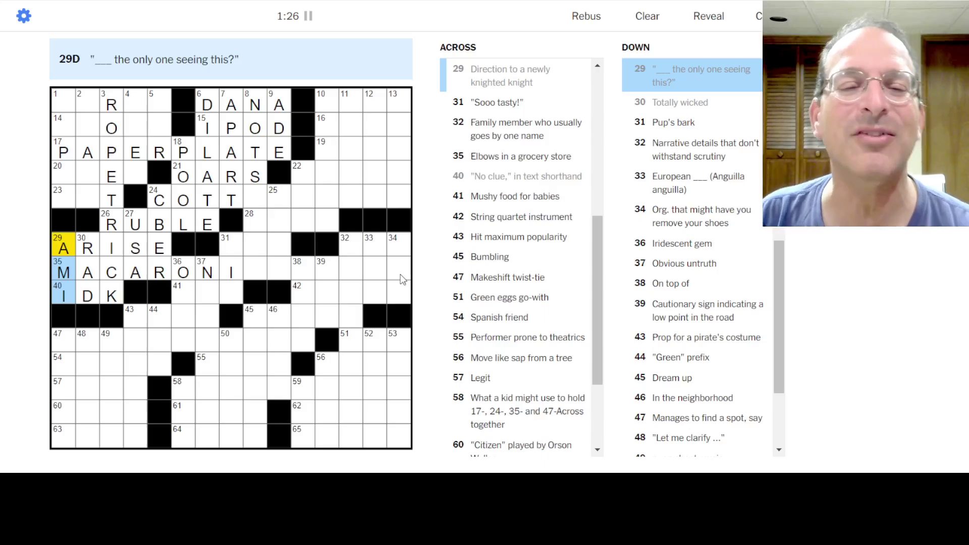
pyautogui.press('Tab')
pyautogui.press('Tab')
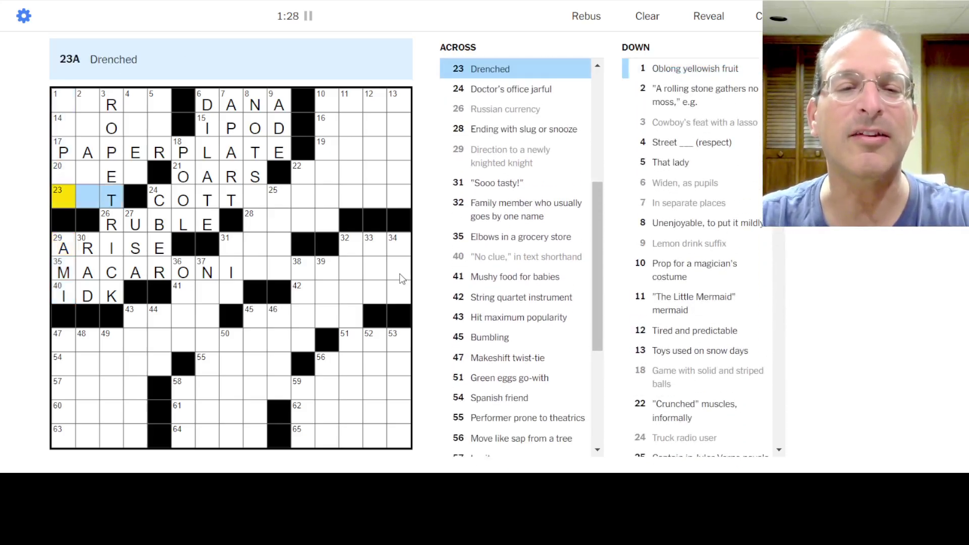
pyautogui.press('Tab')
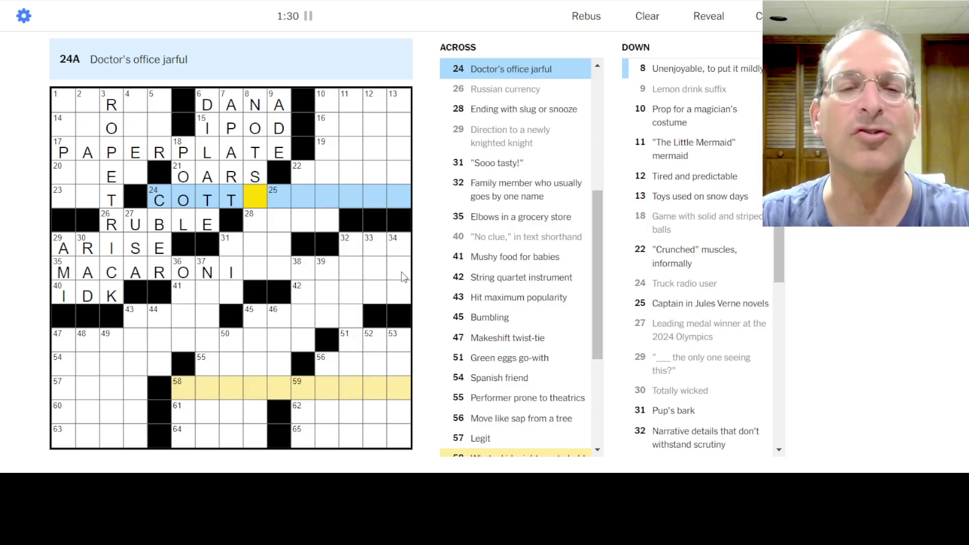
pyautogui.press('space')
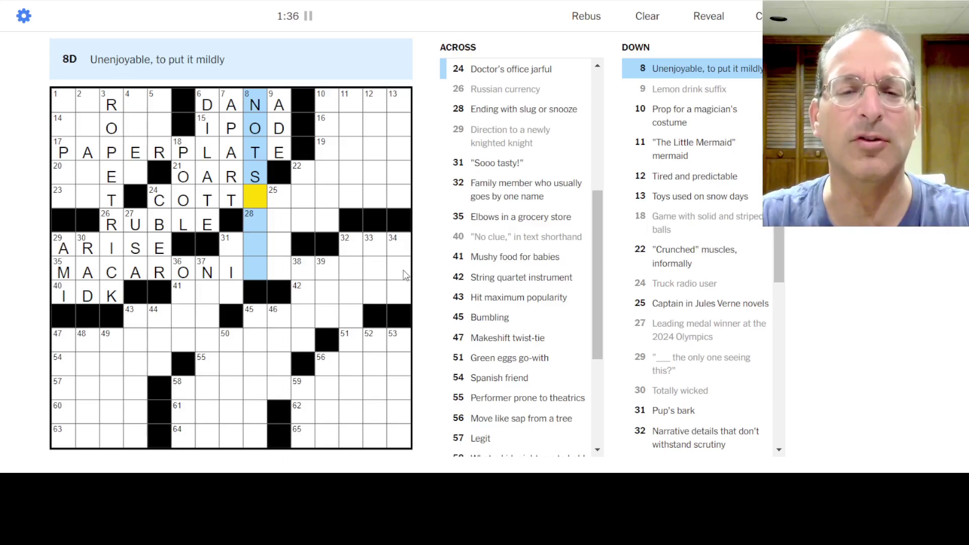
pyautogui.write('OFUN')
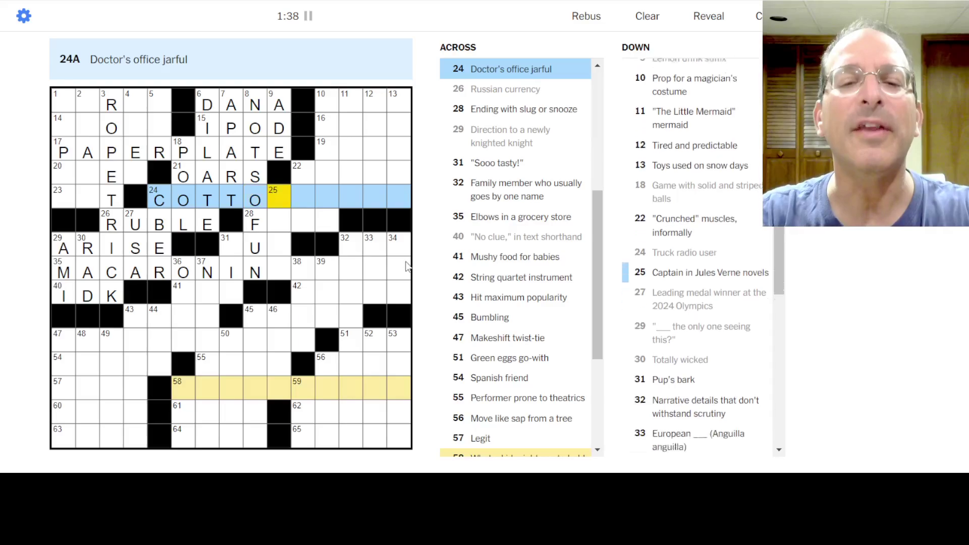
pyautogui.write('NBALLS')
pyautogui.press('space')
pyautogui.press('Tab')
pyautogui.write('D')
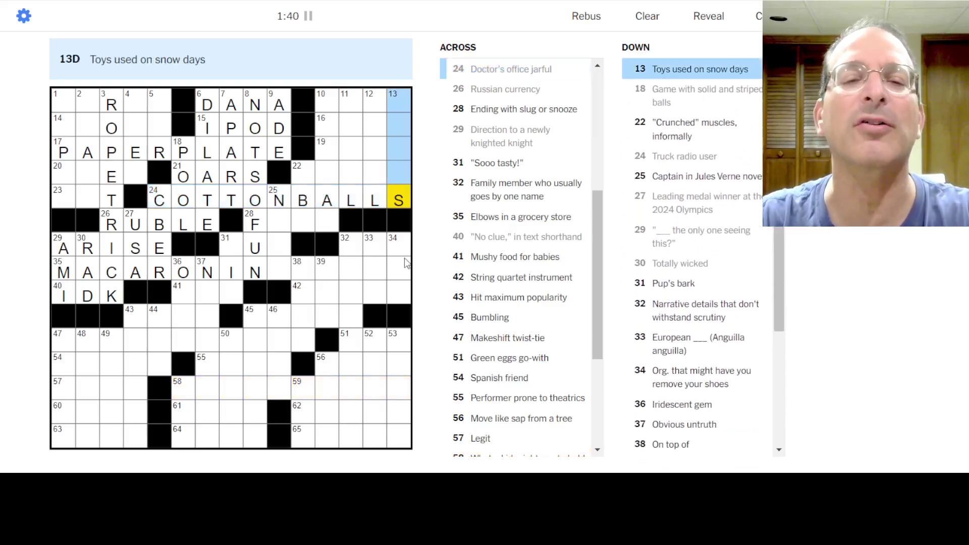
pyautogui.write('SLED')
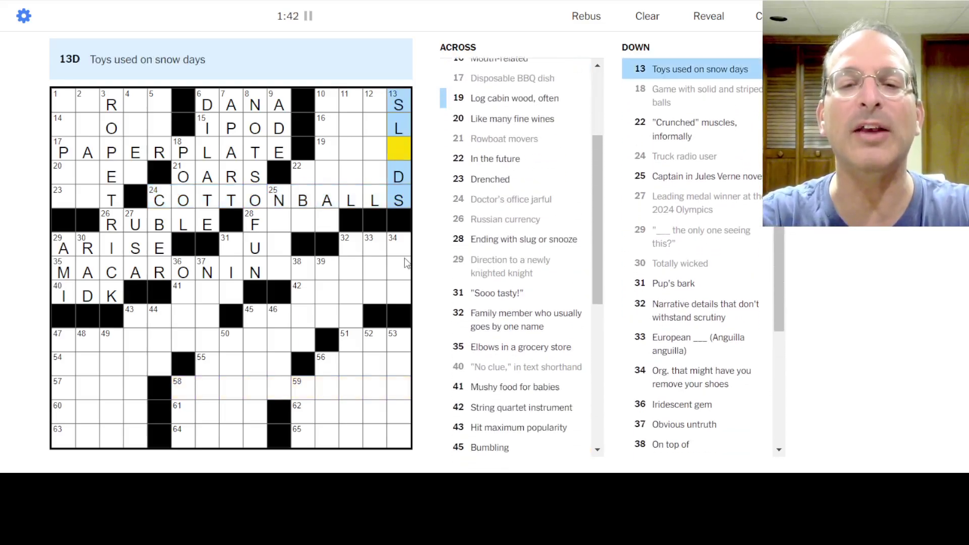
pyautogui.write('BANA')
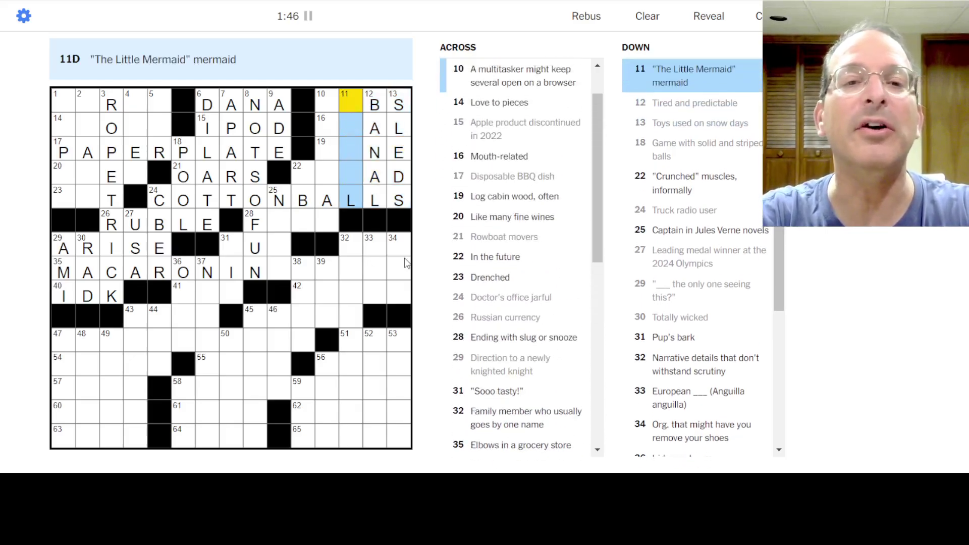
pyautogui.write('ARIE')
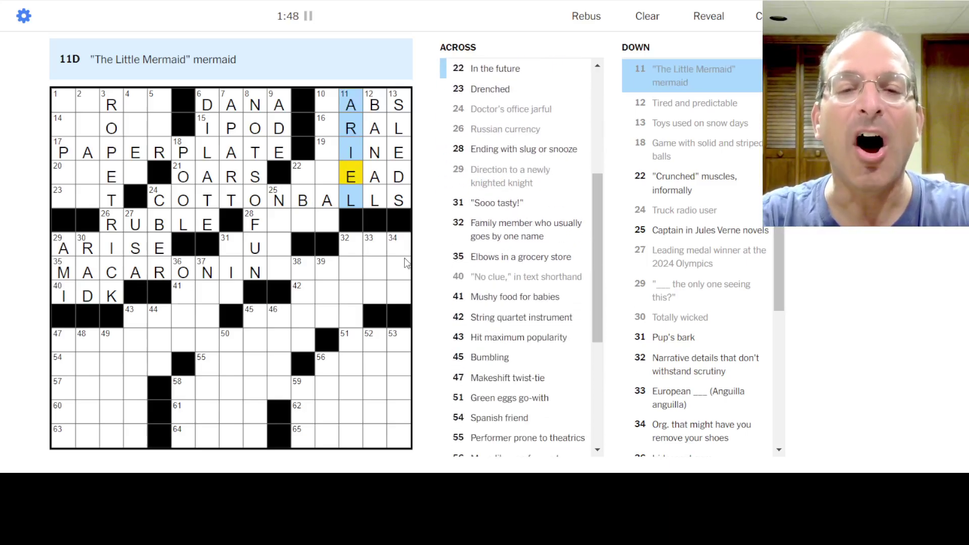
# Step: Enter TOPHAT at 10-Down and fill the crossing 10-Across answer
pyautogui.hotkey('shift', 'Tab')
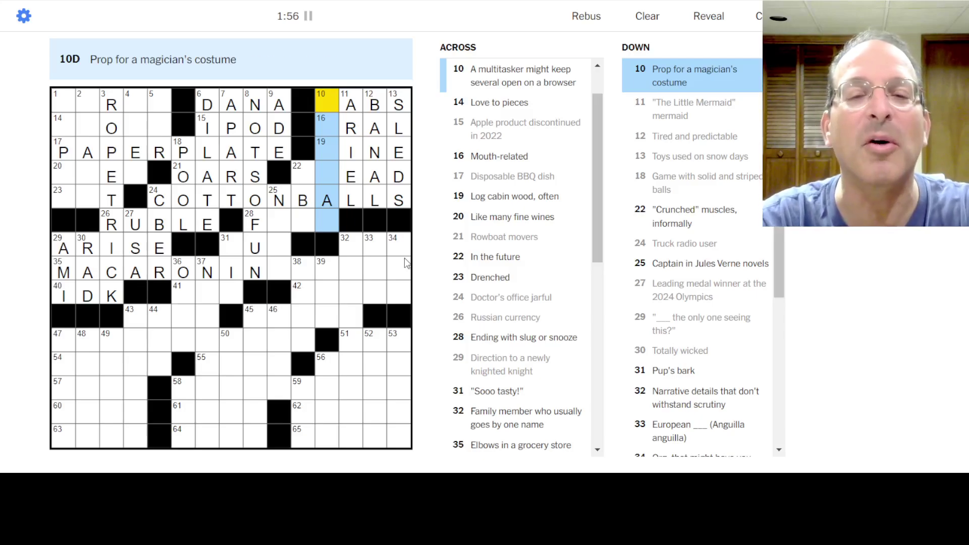
pyautogui.press('Right')
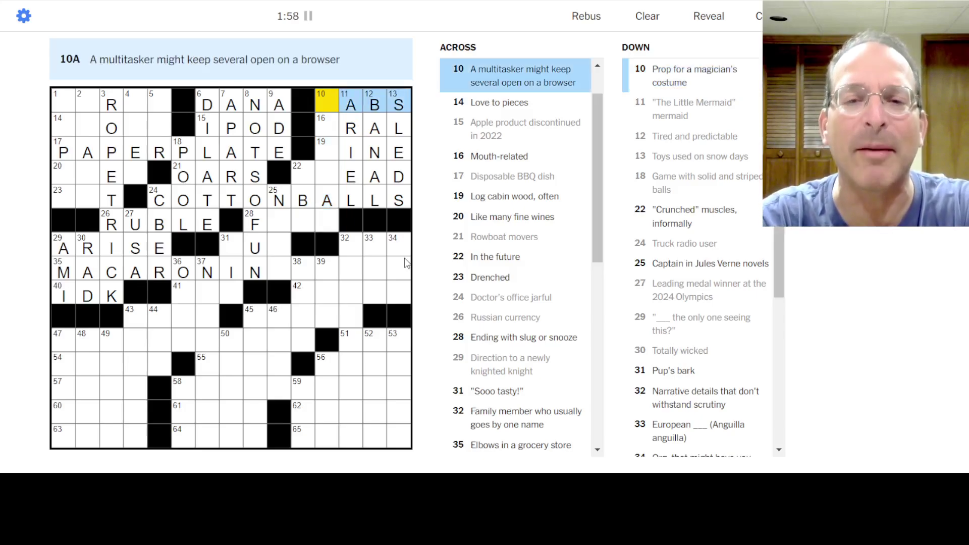
pyautogui.press('Down')
pyautogui.write('TOPHAT')
pyautogui.press('Up')
pyautogui.press('Up')
pyautogui.press('Up')
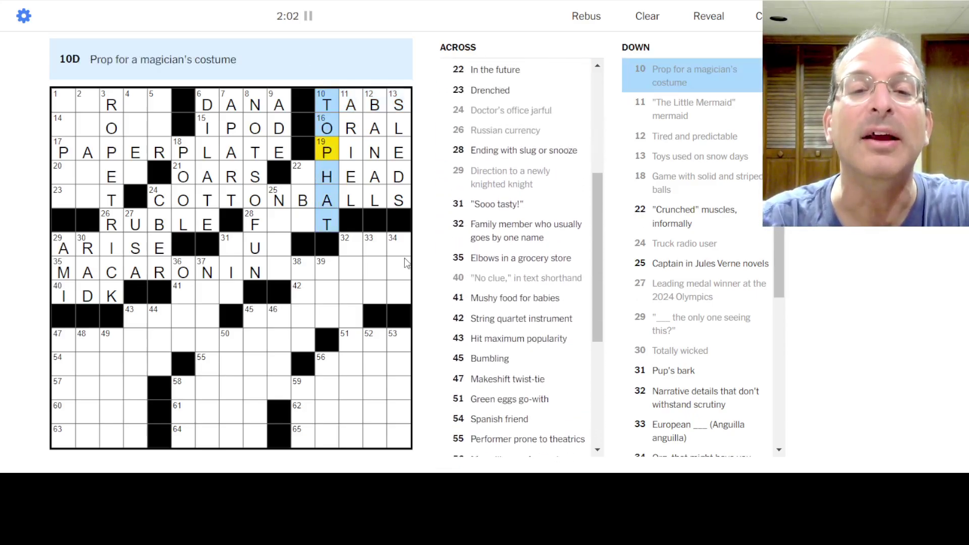
pyautogui.press('Up')
pyautogui.press('Up')
pyautogui.press('Right')
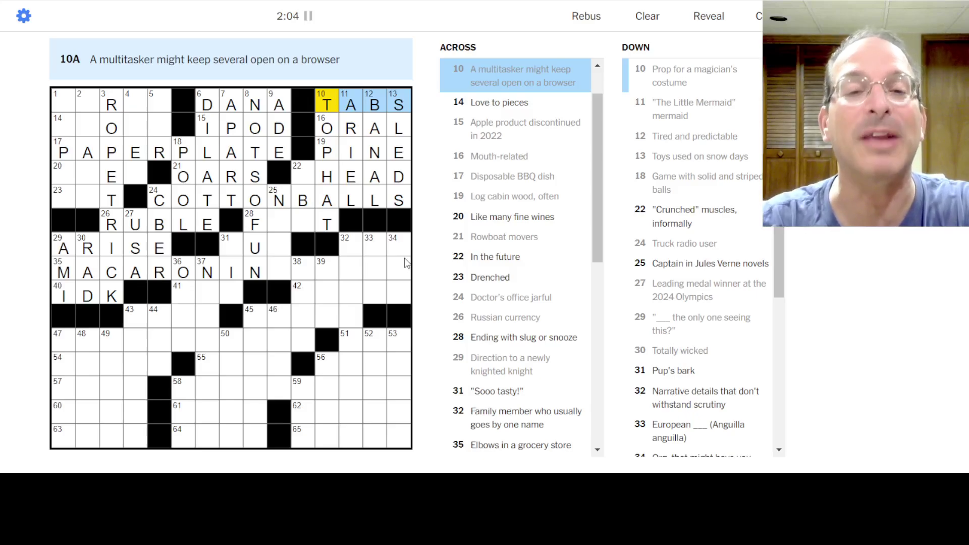
# Step: Fill the 16-Across, 22-Across and 22-Down answers in the upper right
pyautogui.press('Down')
pyautogui.press('Down')
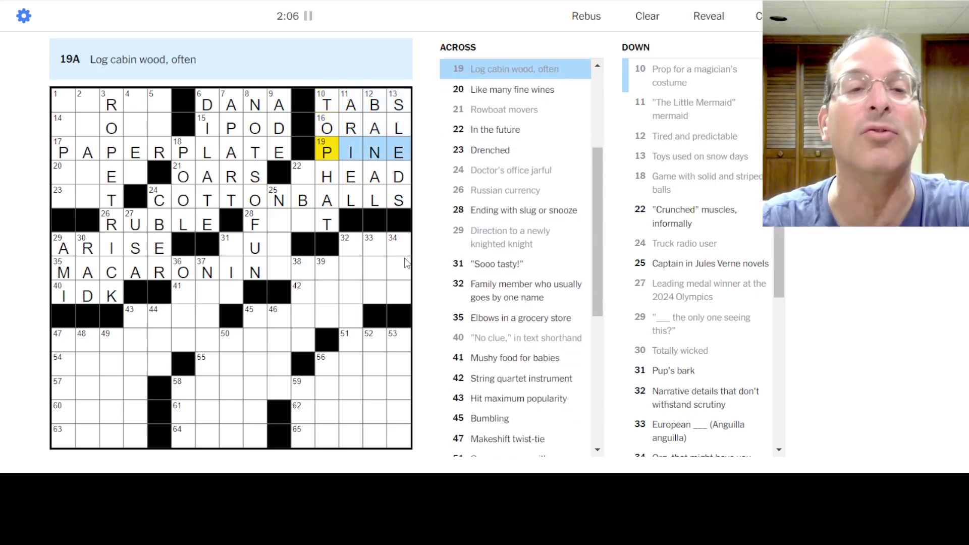
pyautogui.press('Down')
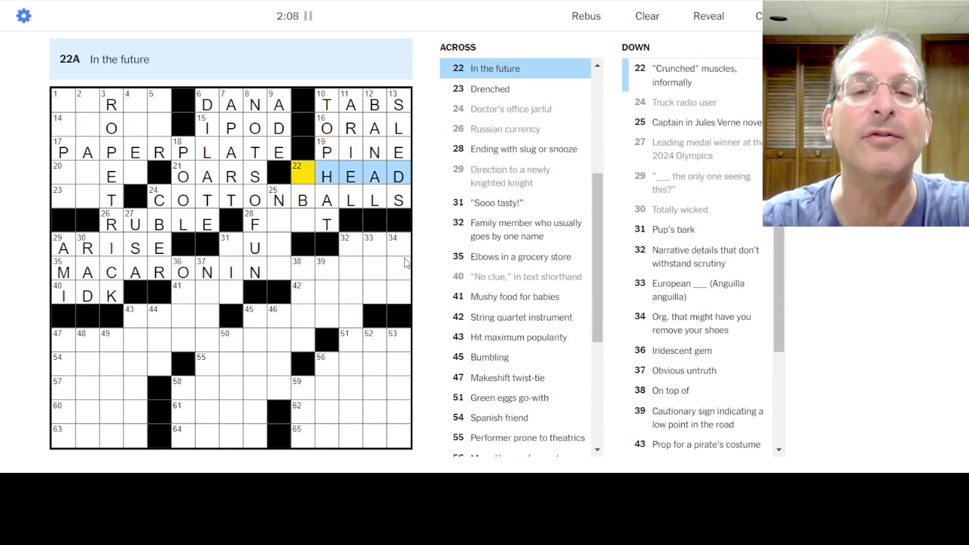
pyautogui.write('a')
pyautogui.press('Down')
pyautogui.press('Down')
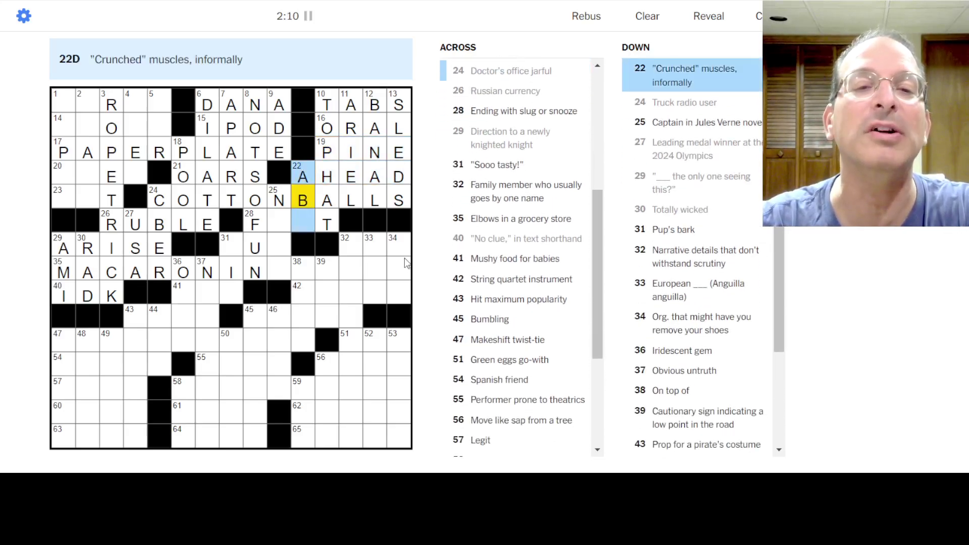
pyautogui.press('Down')
pyautogui.press('Left')
pyautogui.write('s')
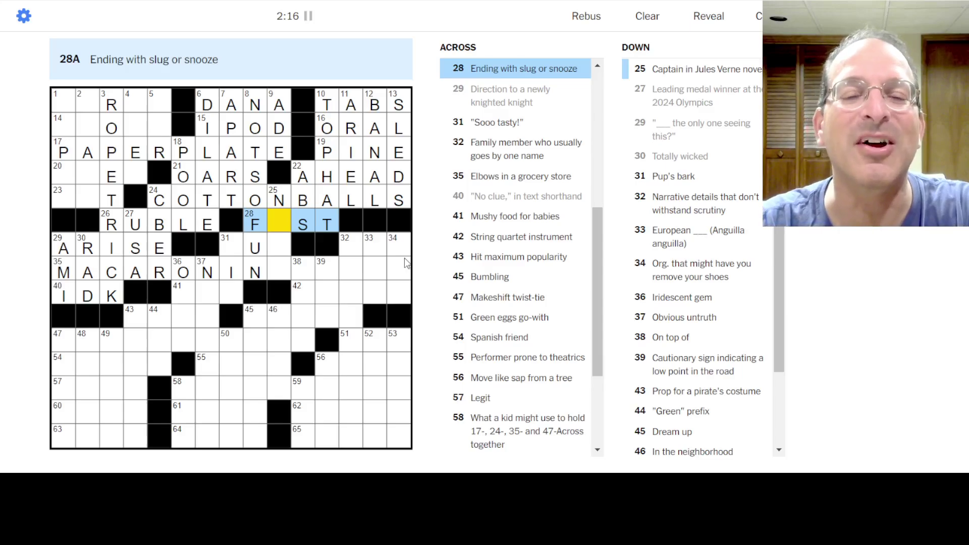
pyautogui.write('E')
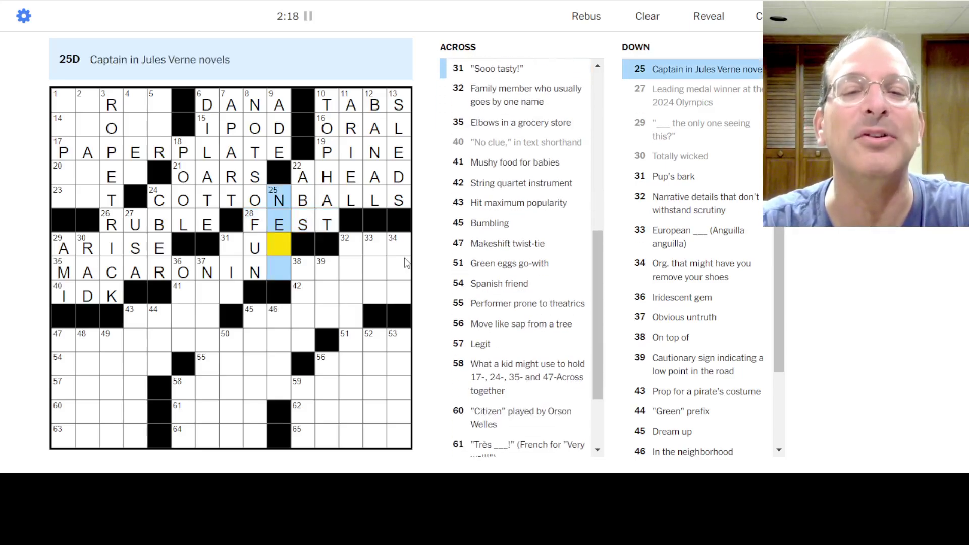
pyautogui.write('MO')
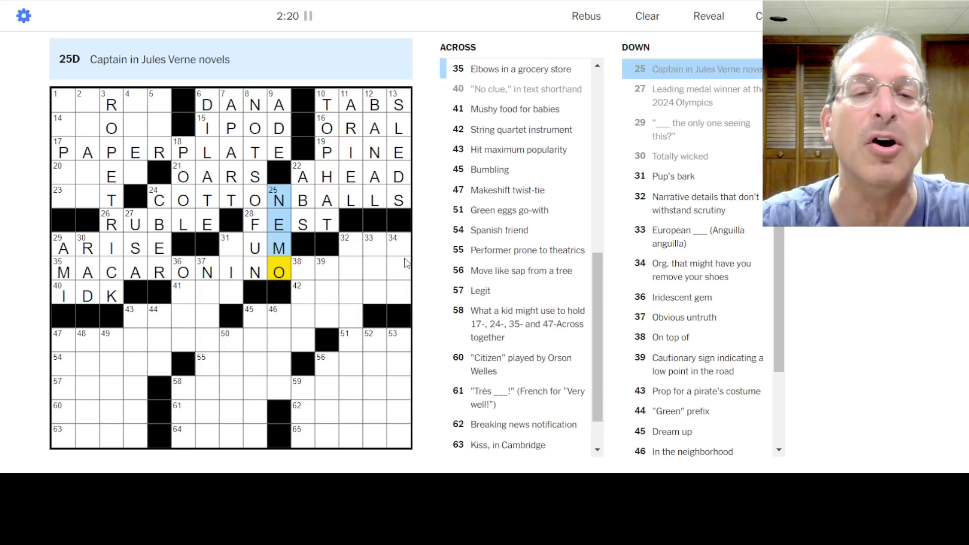
# Step: Finish 35-Across, fill 32-Down, and enter TSA at 34-Down
pyautogui.press('Right')
pyautogui.press('Right')
pyautogui.write('O')
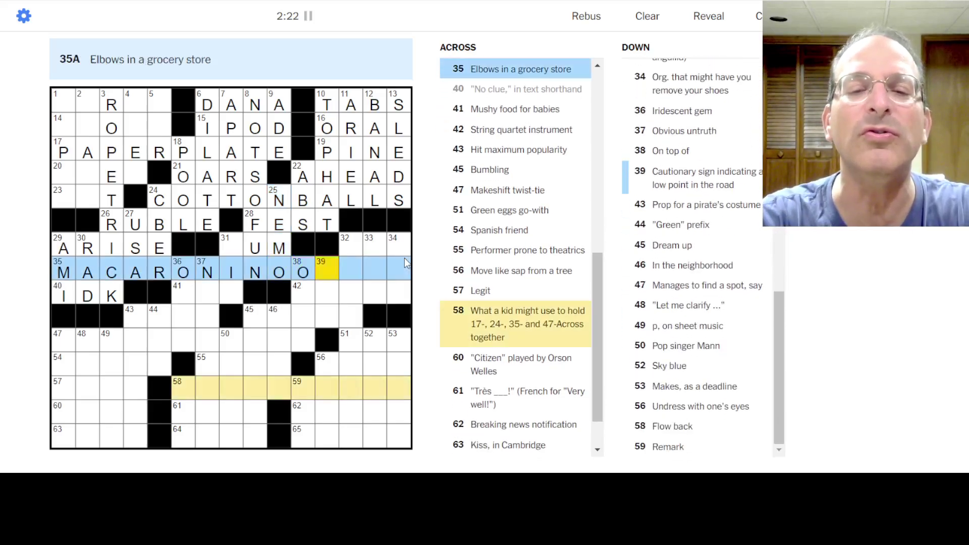
pyautogui.write('DLES')
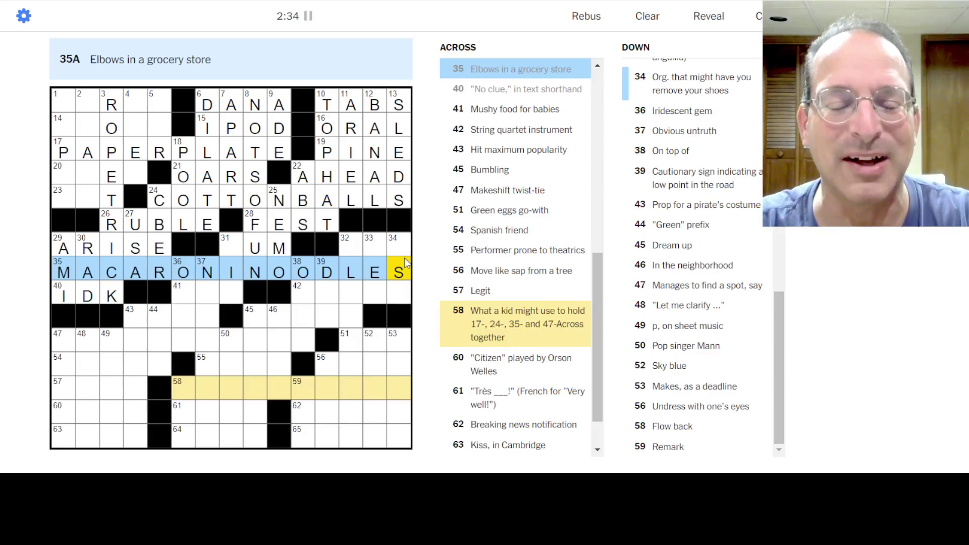
pyautogui.hotkey('shift', 'Tab')
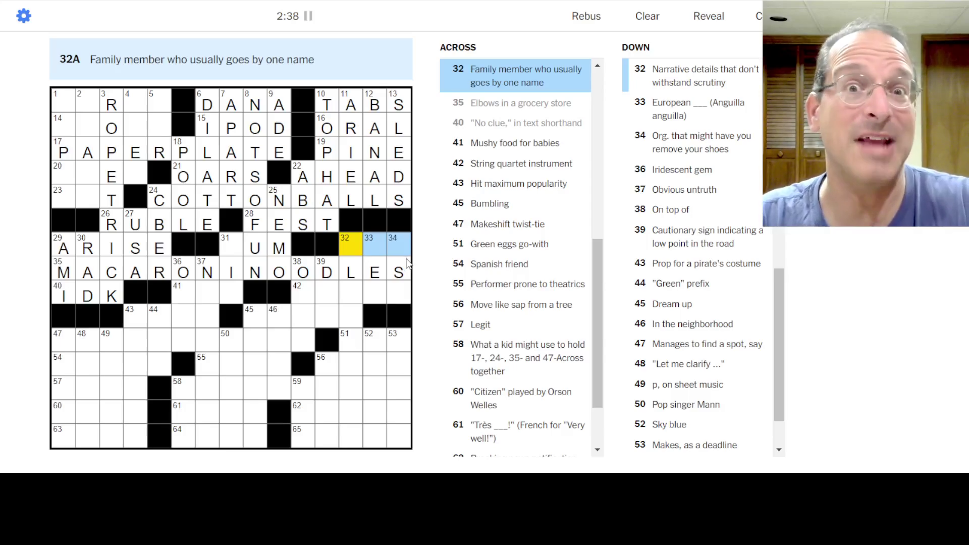
pyautogui.press('space')
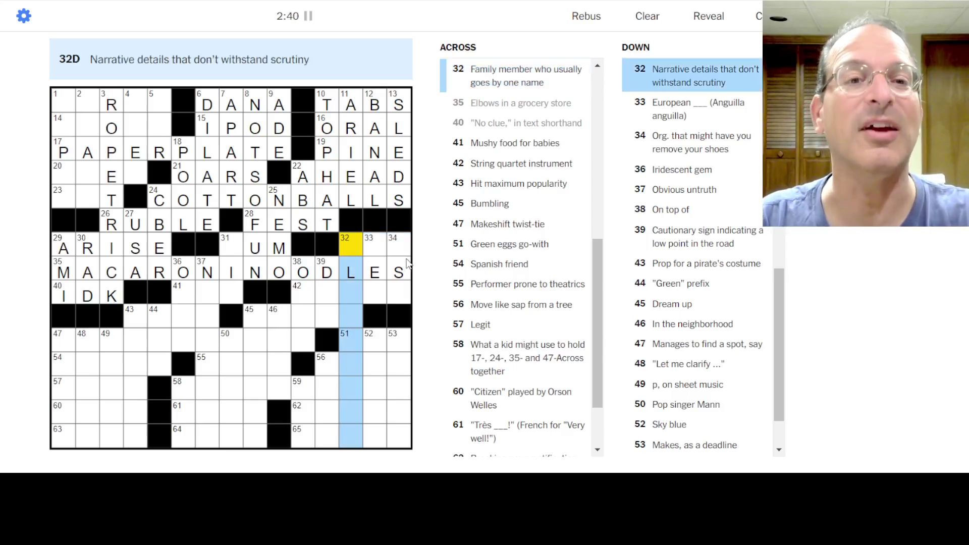
pyautogui.write('p')
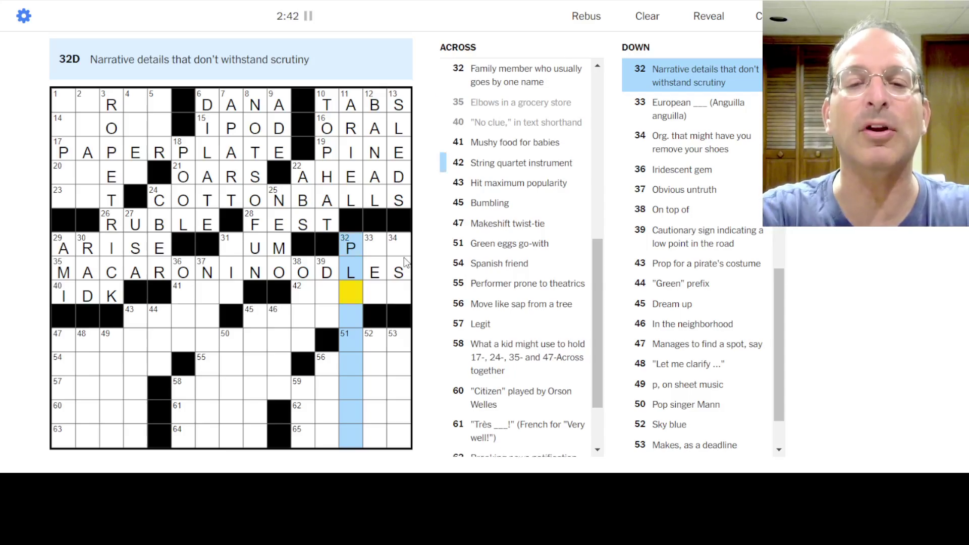
pyautogui.write('otholes')
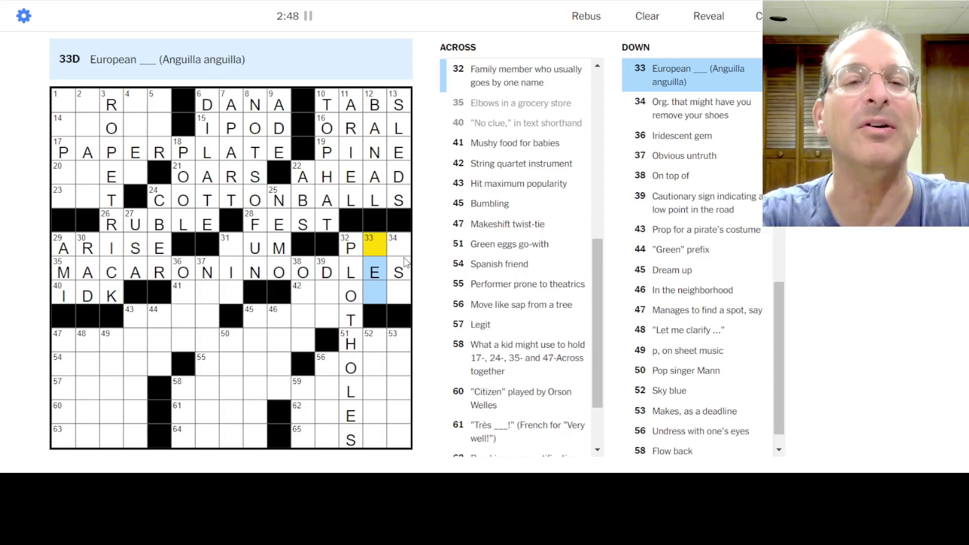
pyautogui.press('Tab')
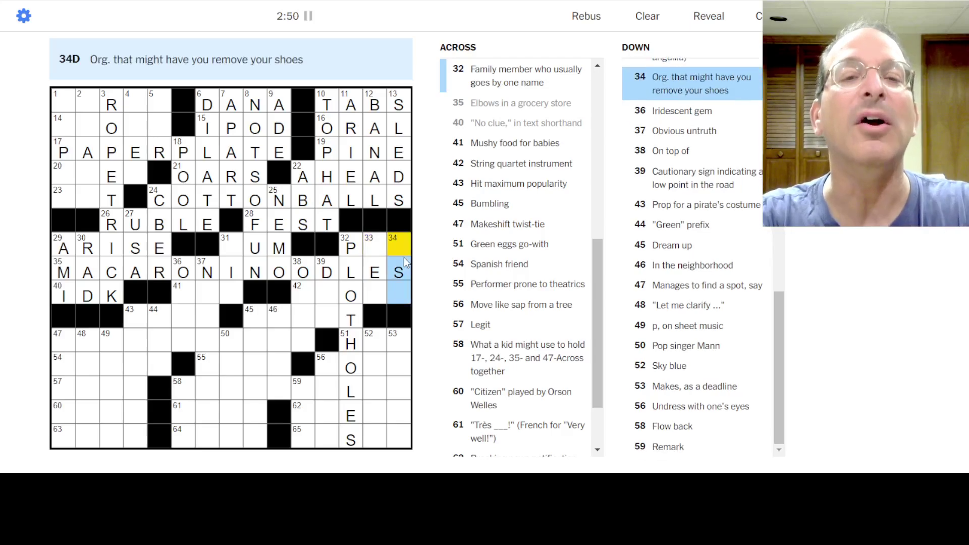
pyautogui.write('ta')
pyautogui.press('Left')
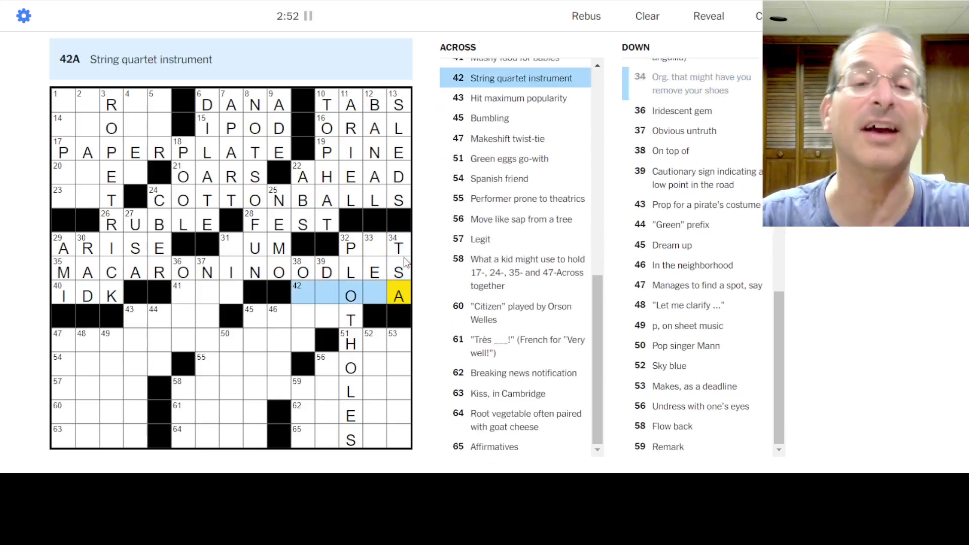
# Step: Enter VIOLA at 42-Across and add E to make PET at 32-Across, completing EEL
pyautogui.press('Left')
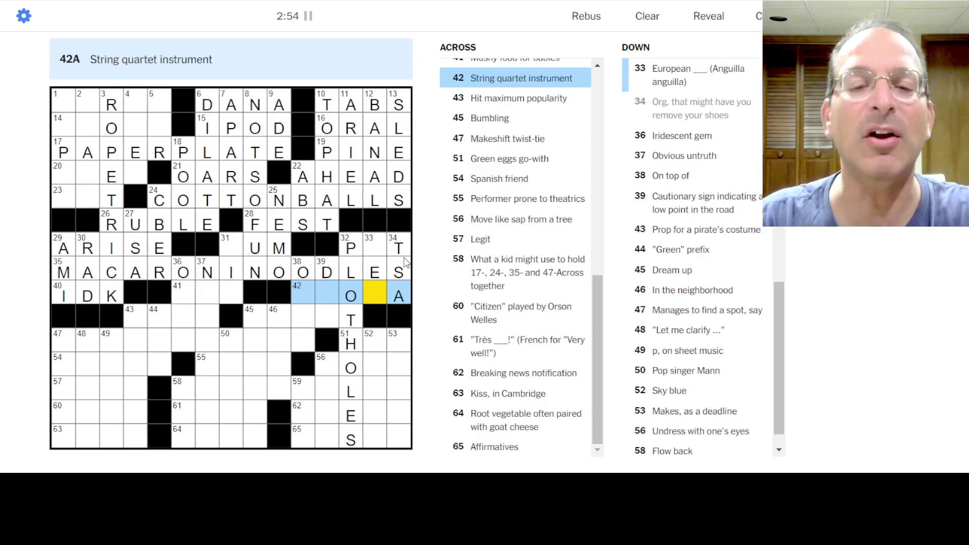
pyautogui.write('lv')
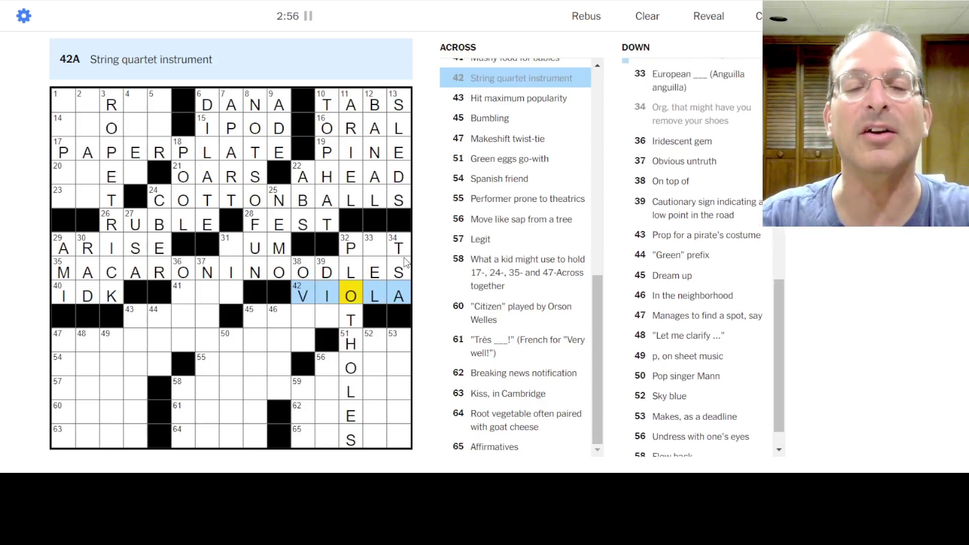
pyautogui.doubleClick(404, 258)
pyautogui.click(404, 258)
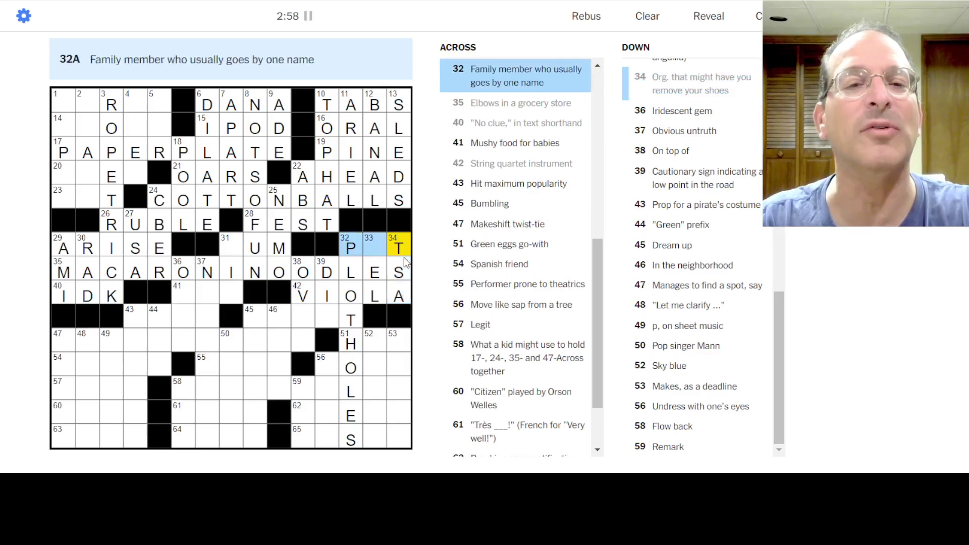
pyautogui.press('Left')
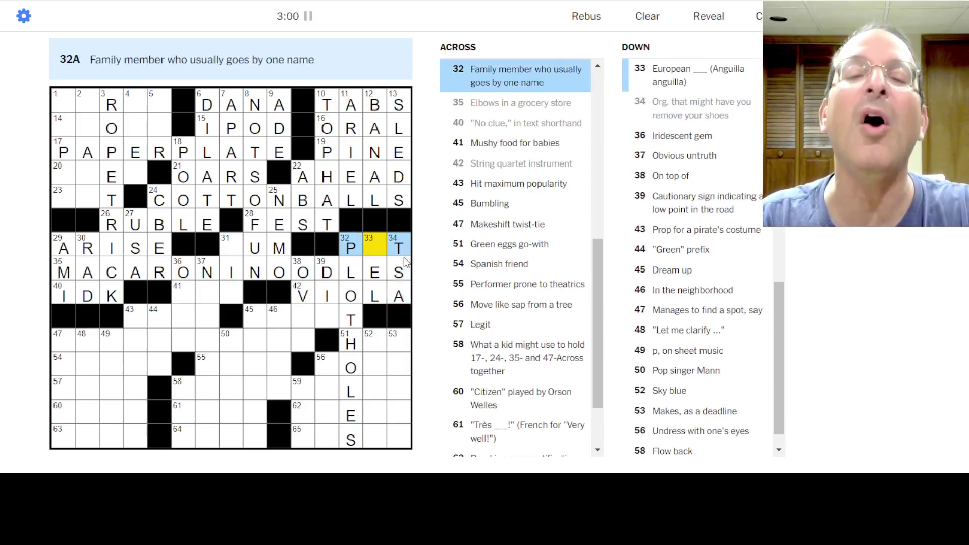
pyautogui.write('e')
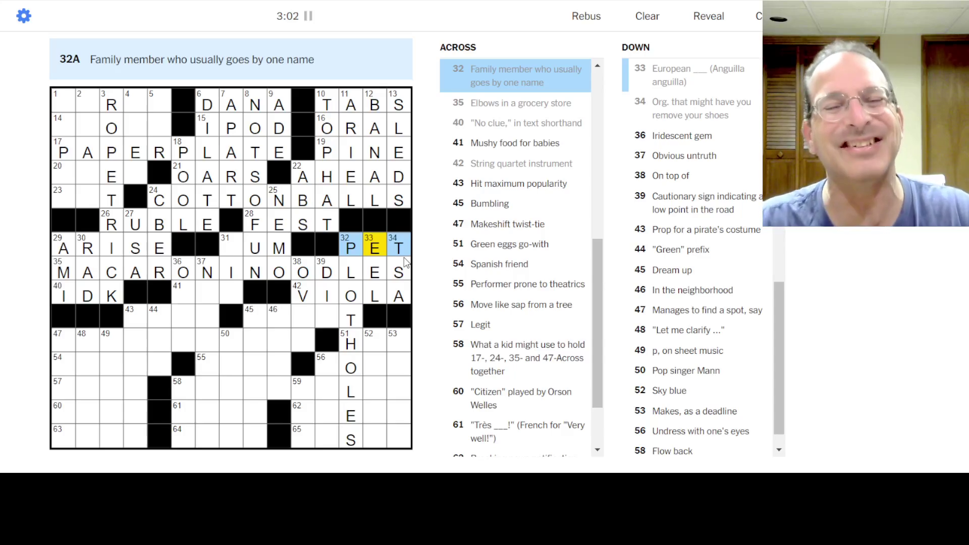
pyautogui.press('Down')
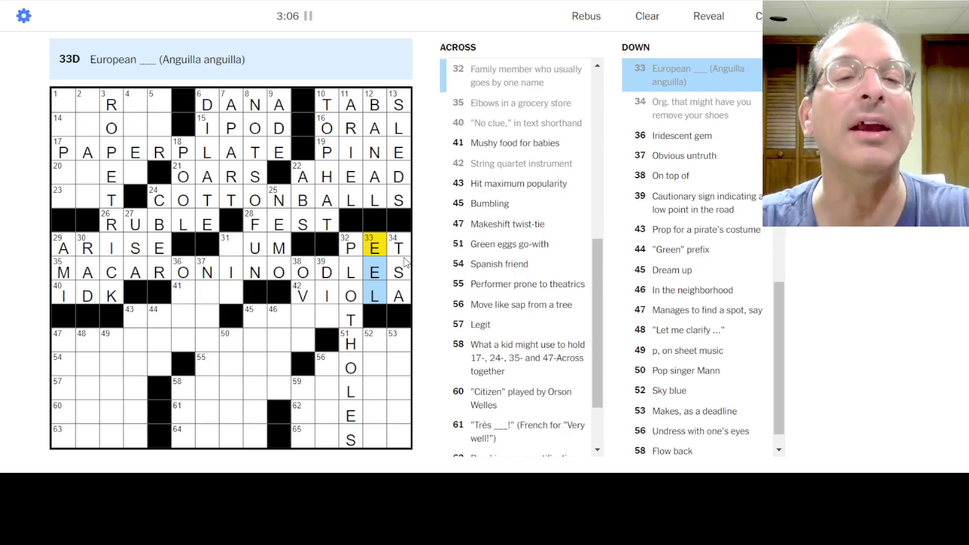
pyautogui.press('Down')
pyautogui.press('Left')
pyautogui.press('Left')
pyautogui.press('Left')
pyautogui.press('Tab')
pyautogui.press('Tab')
pyautogui.press('Tab')
pyautogui.write('INE')
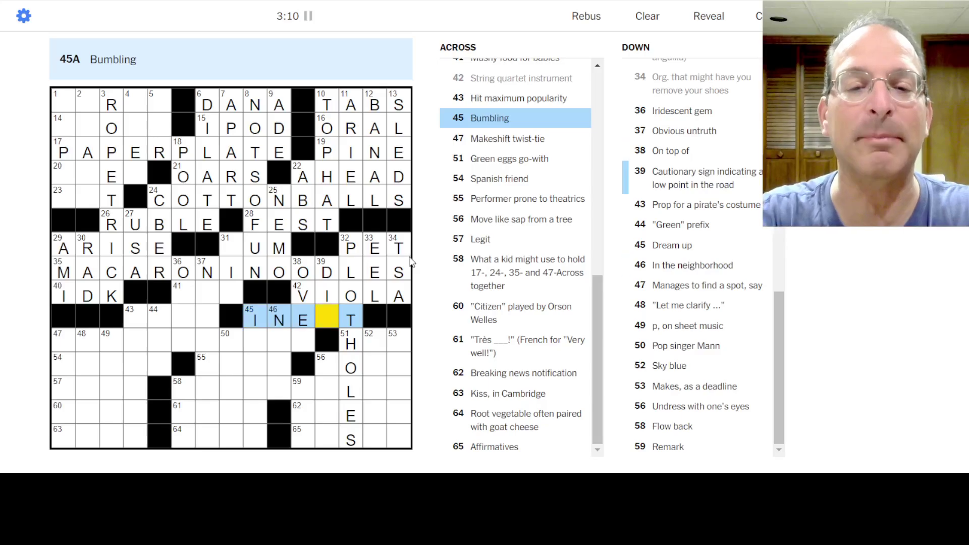
pyautogui.write('P')
# Step: Finish INEPT, then enter PIPECLEANER at 47-Across and ELMERSGLUE at 58-Across
pyautogui.press('Left')
pyautogui.press('Down')
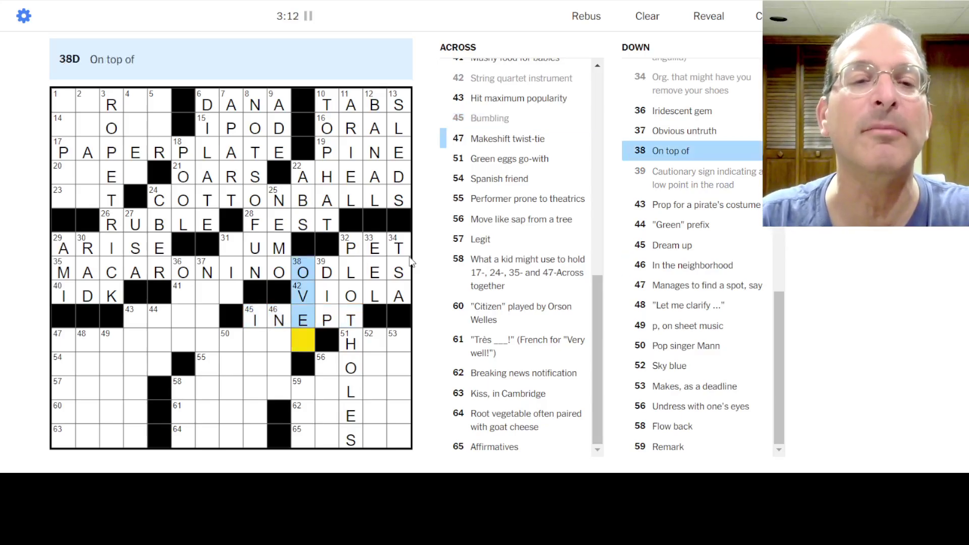
pyautogui.press('Down')
pyautogui.press('Left')
pyautogui.write('R')
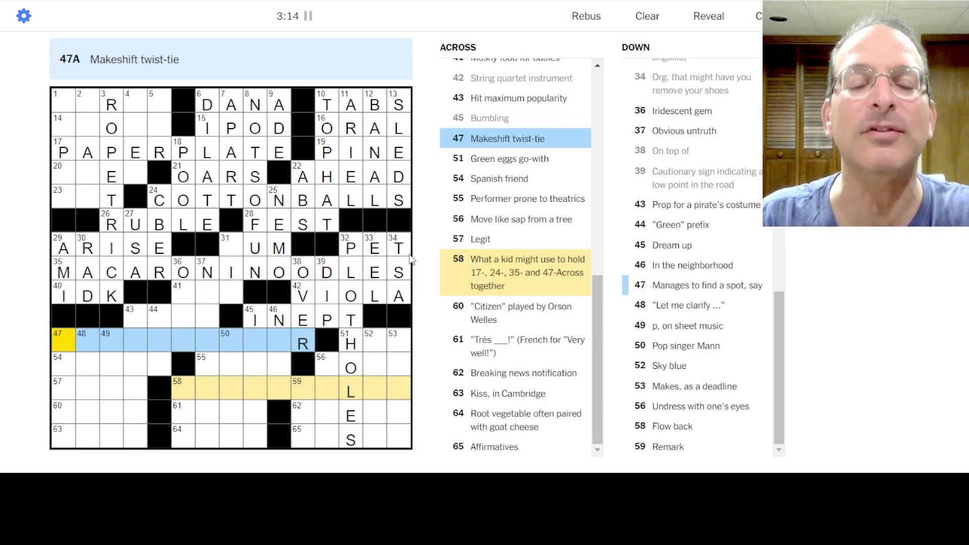
pyautogui.write('PIP')
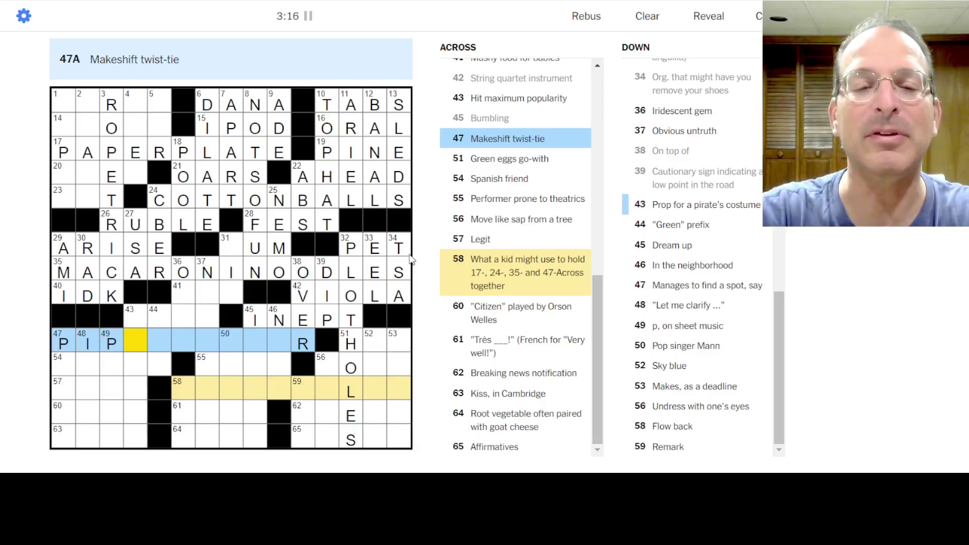
pyautogui.write('ECLEANER')
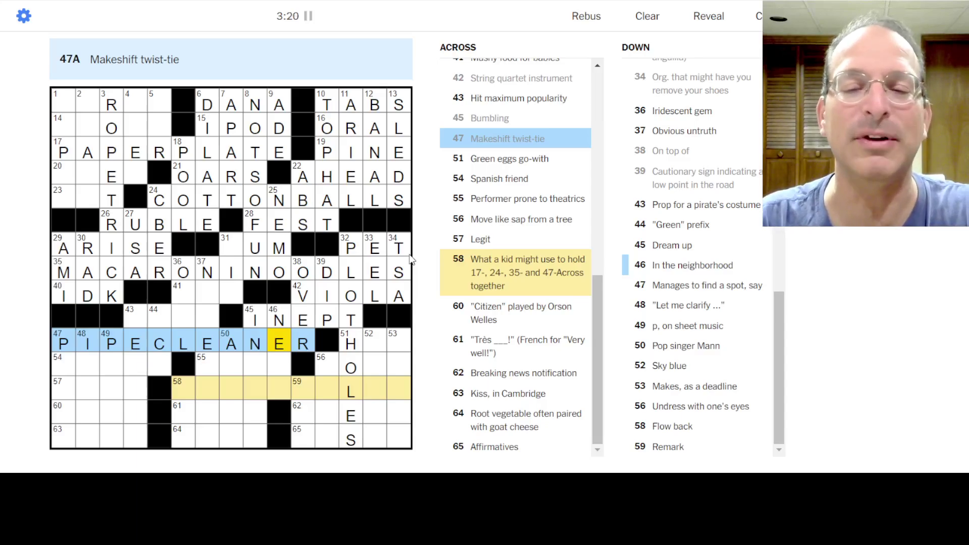
pyautogui.press('Tab')
pyautogui.press('Tab')
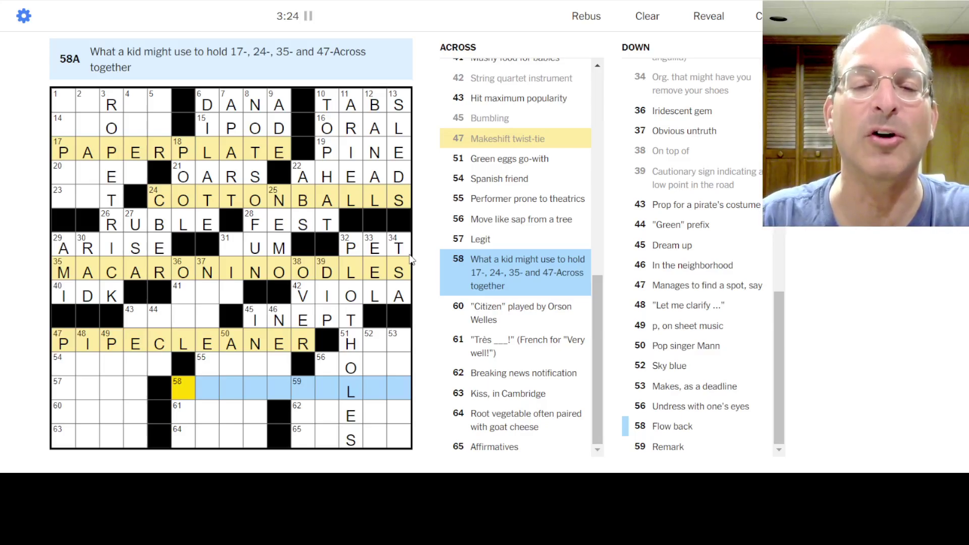
pyautogui.write('ELMERSGLUE')
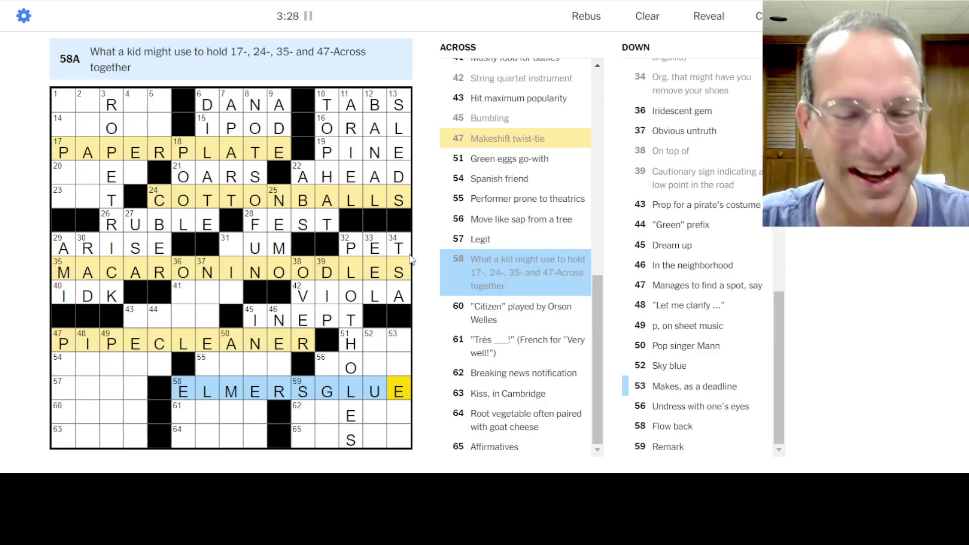
# Step: Enter MEETS, AZURE and OGLE down, plus ALERT and YESES across, in the bottom right
pyautogui.press('space')
pyautogui.press('Up')
pyautogui.press('Up')
pyautogui.press('Up')
pyautogui.press('Down')
pyautogui.write('METS')
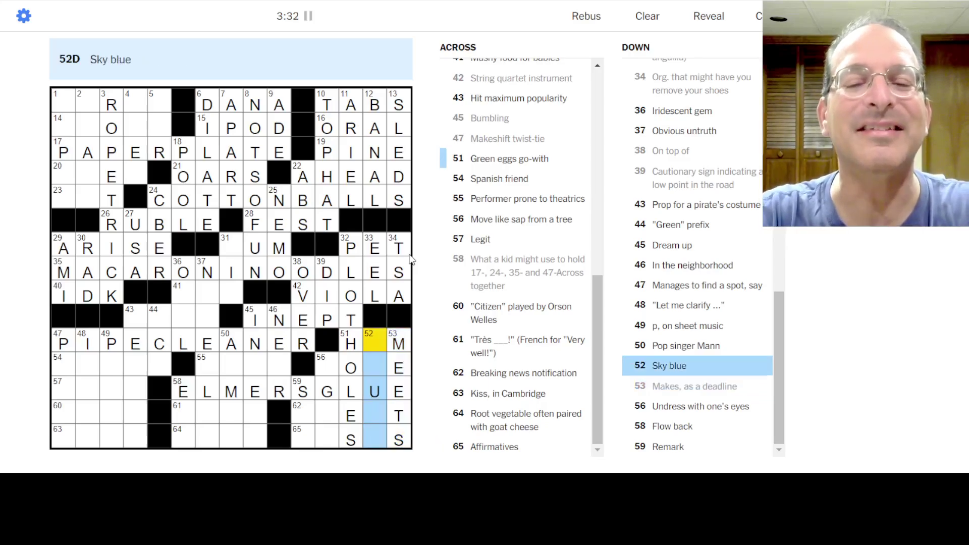
pyautogui.write('AZURE')
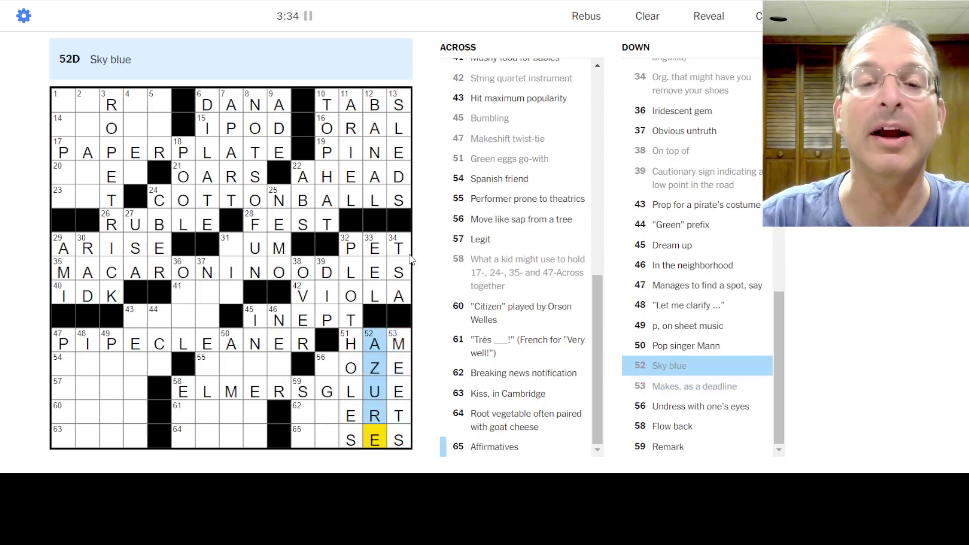
pyautogui.press('Tab')
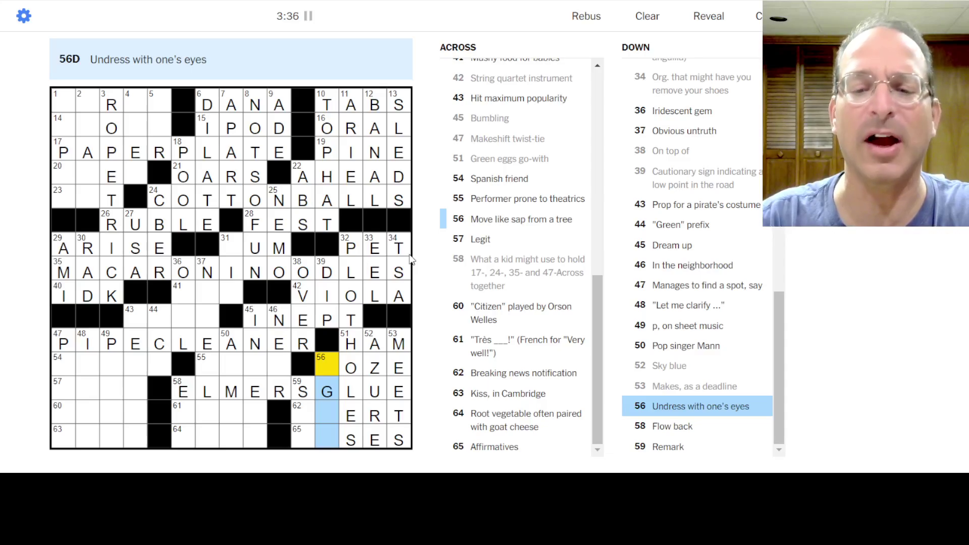
pyautogui.write('OGLE')
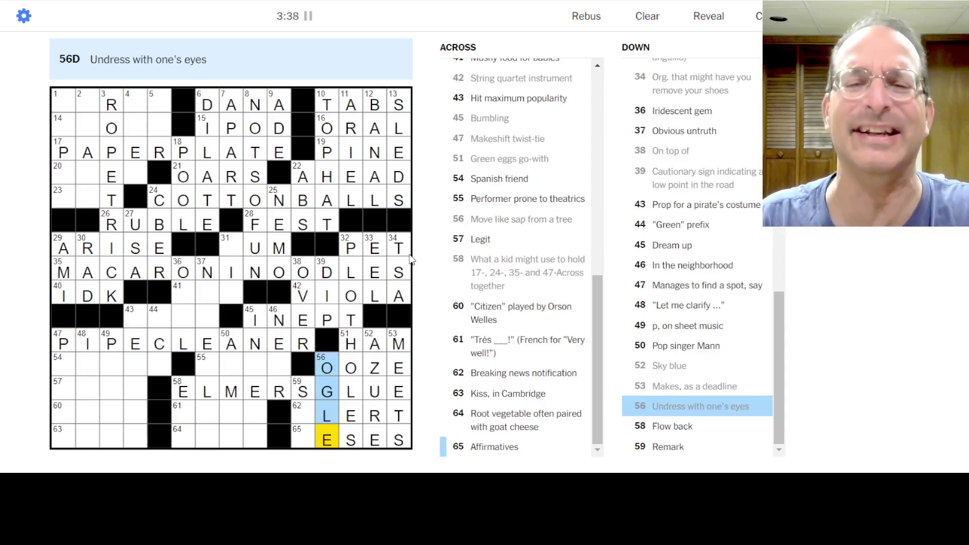
pyautogui.press('Tab')
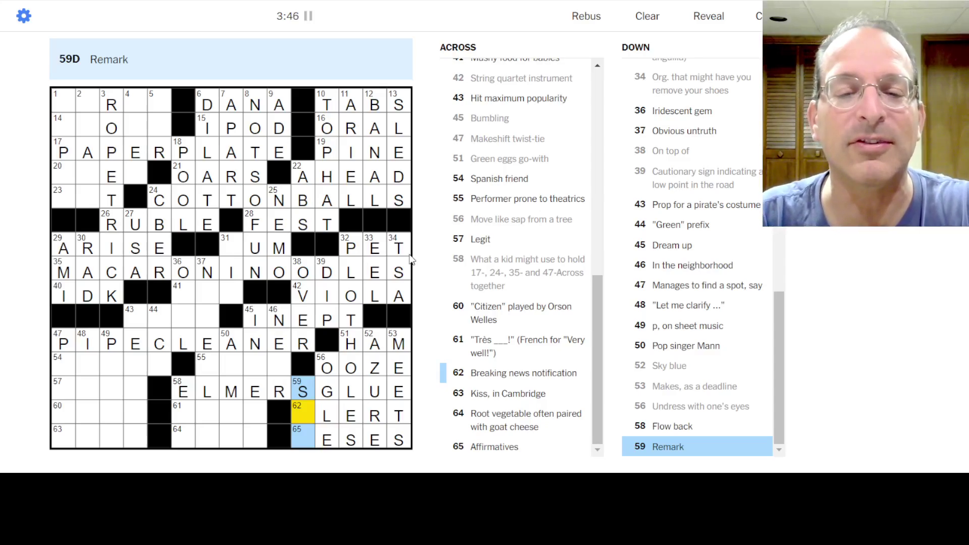
pyautogui.press('space')
pyautogui.write('a')
pyautogui.press('Down')
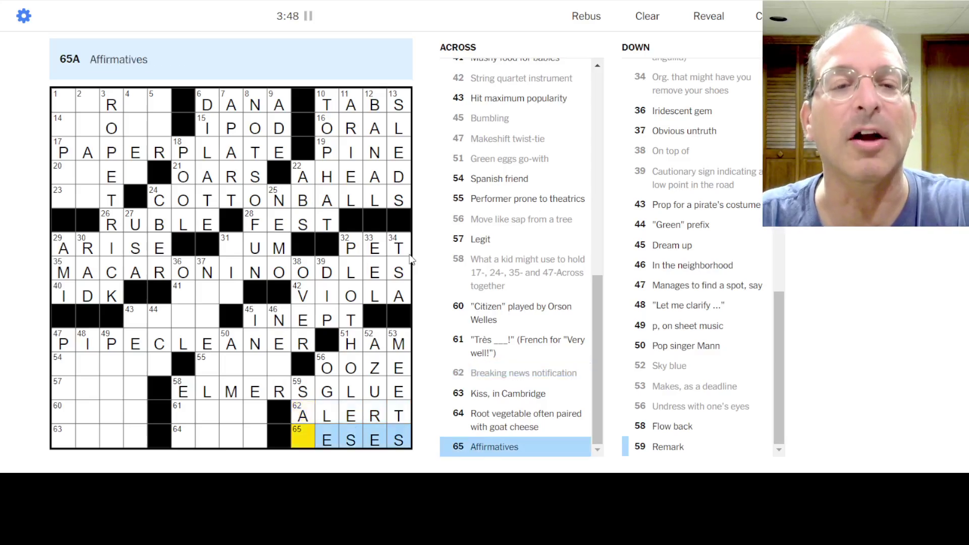
pyautogui.write('y')
pyautogui.hotkey('shift', 'Tab')
pyautogui.press('space')
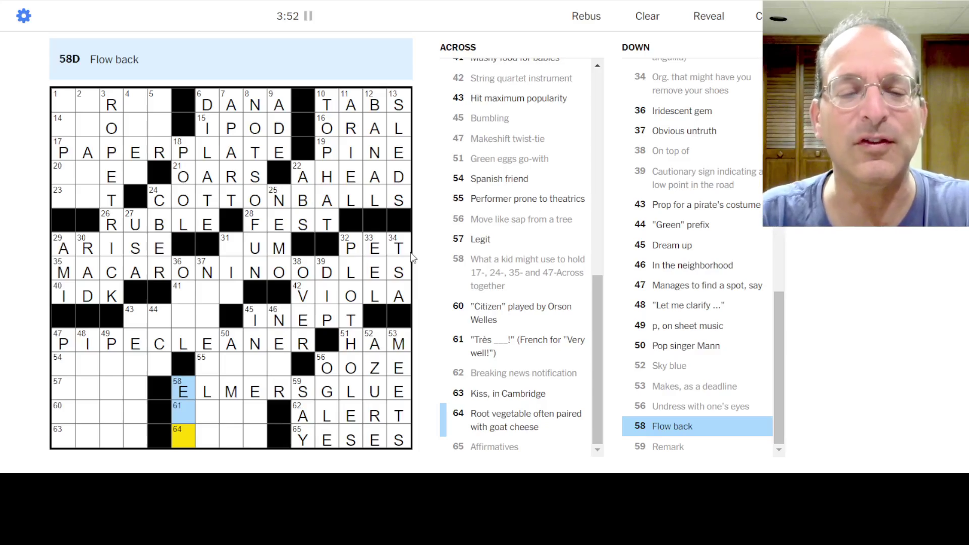
# Step: Fill 58-Down, 37-Down, 50-Down, 45-Down and 46-Down in the lower left
pyautogui.press('Up')
pyautogui.write('bb')
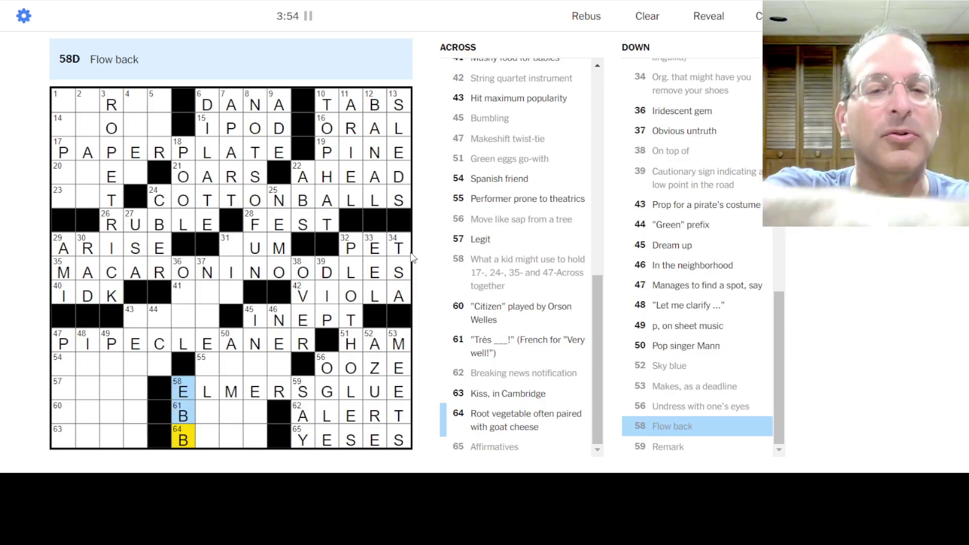
pyautogui.press('Tab')
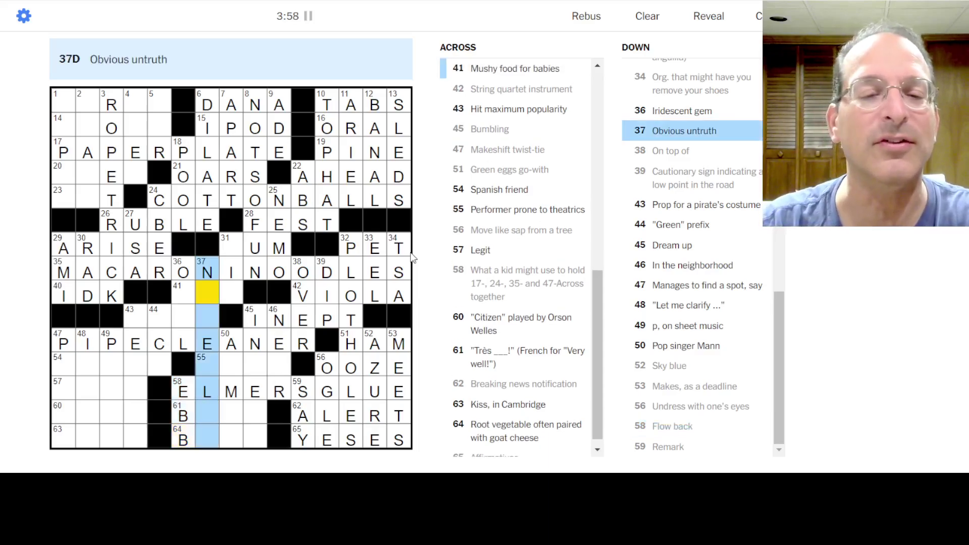
pyautogui.write('ak')
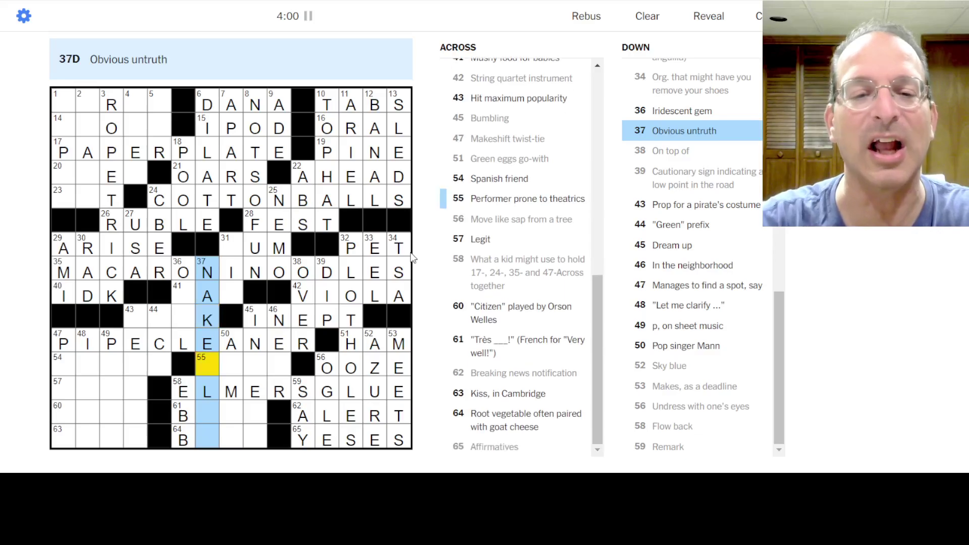
pyautogui.write('die')
pyautogui.press('Tab')
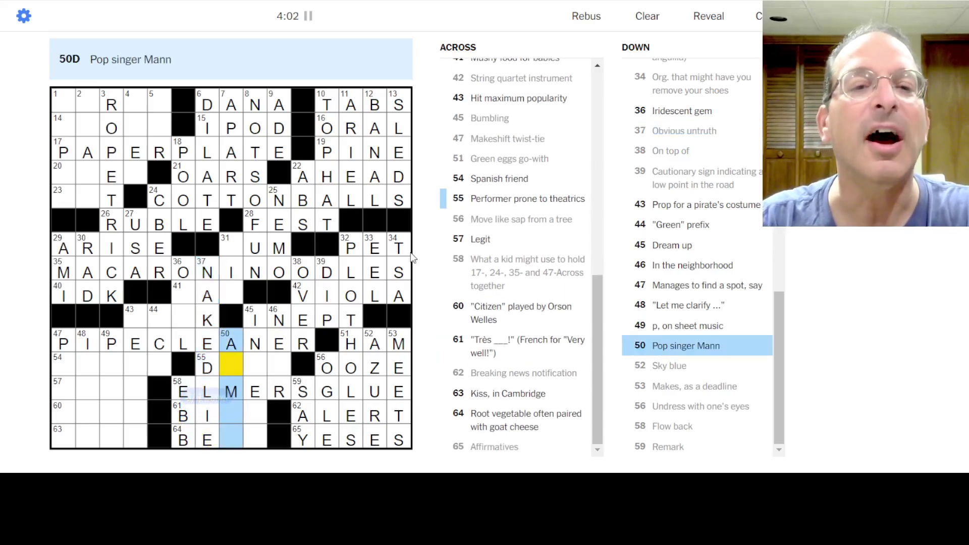
pyautogui.write('iee')
pyautogui.press('Tab')
pyautogui.write('vnt')
pyautogui.press('Tab')
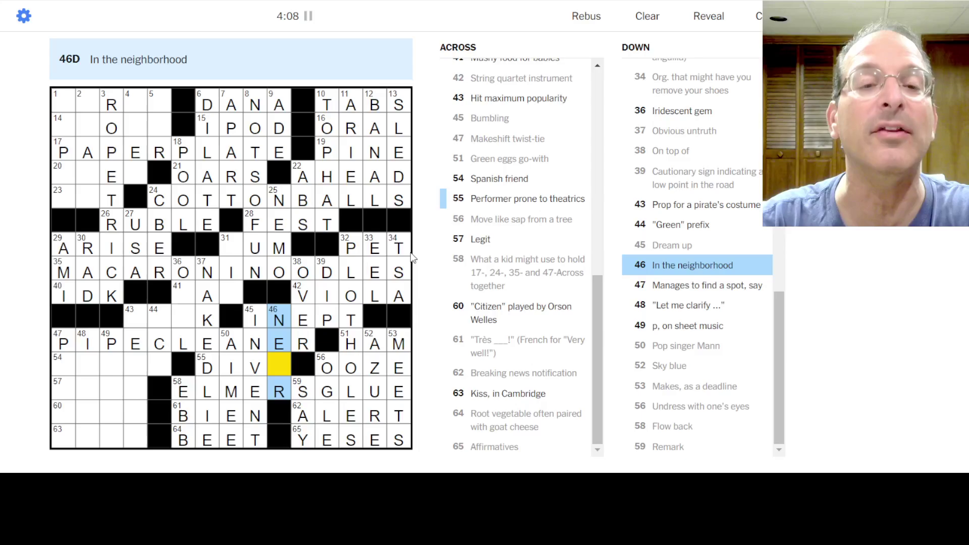
pyautogui.press('Right')
pyautogui.write('a')
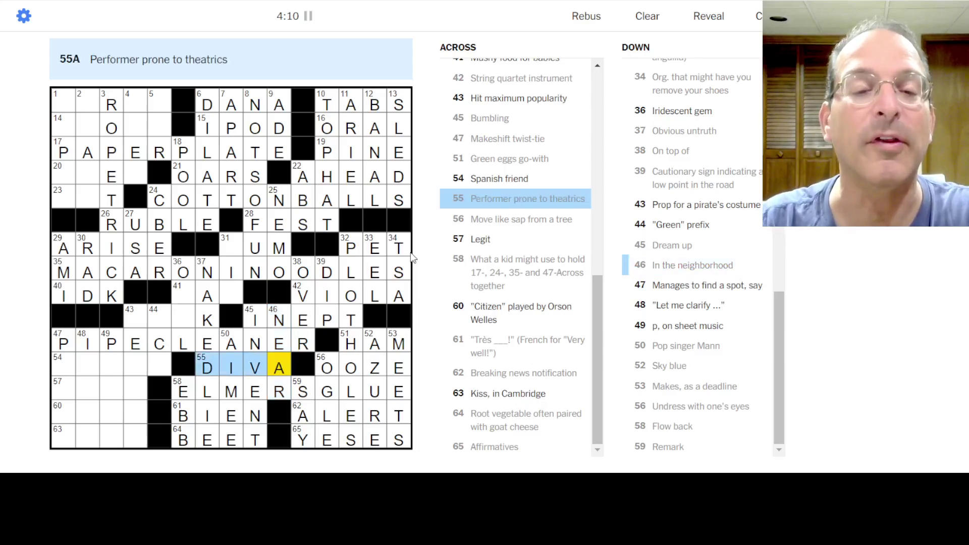
# Step: Fill 47- to 49-Down, correcting PIN to PIANO, plus 43- and 44-Down
pyautogui.press('Tab')
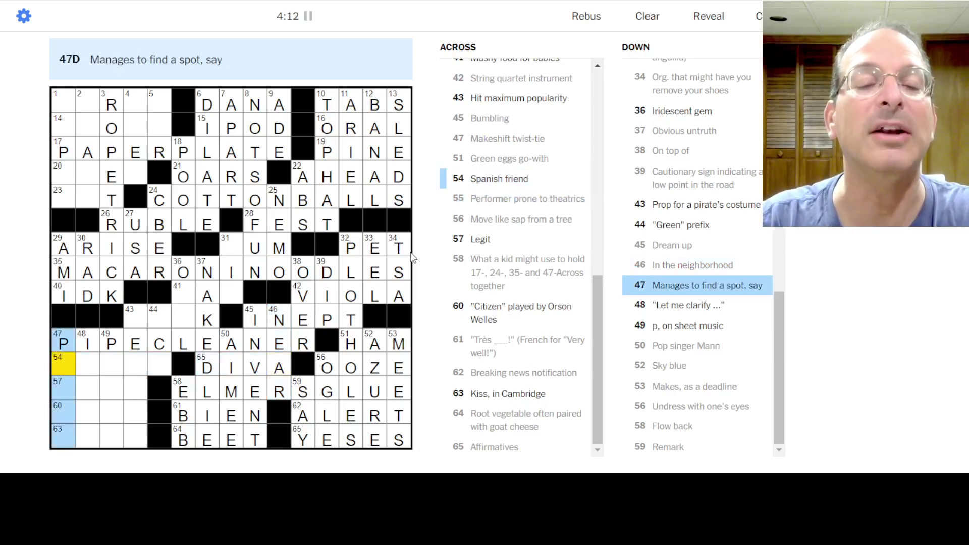
pyautogui.write('arks')
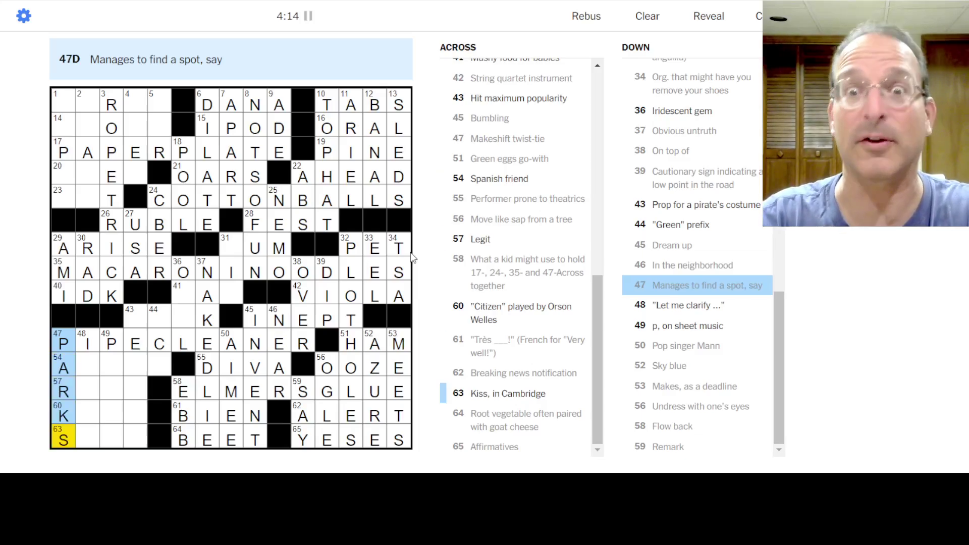
pyautogui.press('Tab')
pyautogui.write('mean')
pyautogui.press('Tab')
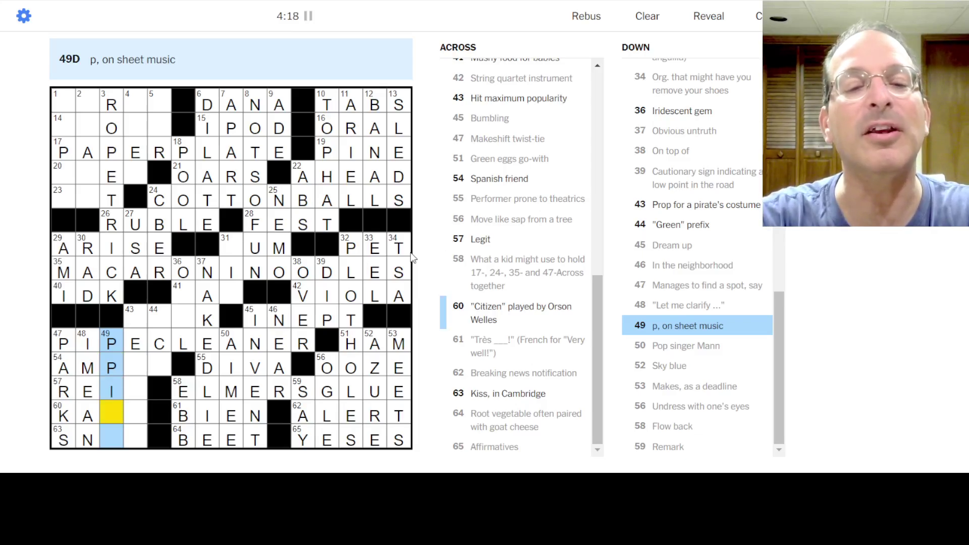
pyautogui.write('in')
pyautogui.press('BackSpace')
pyautogui.write('ano')
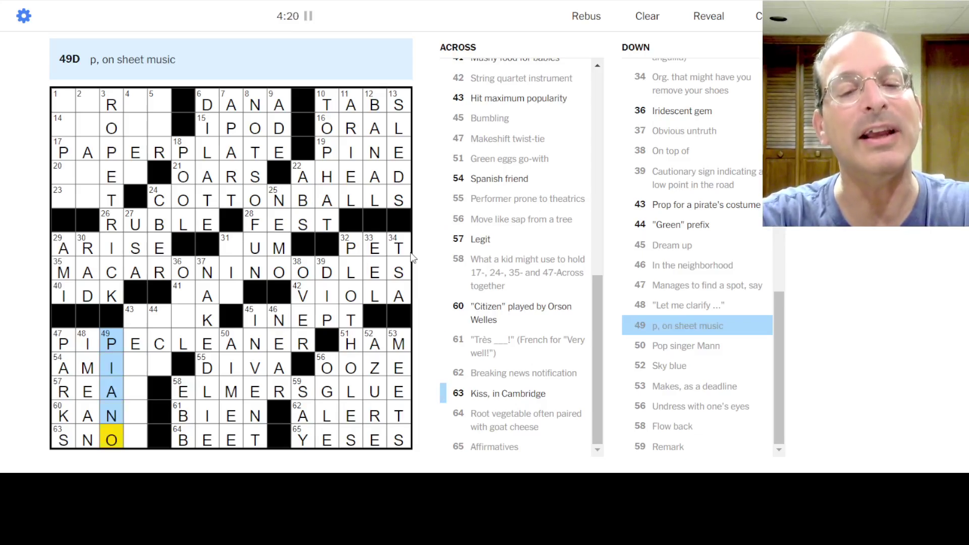
pyautogui.press('Tab')
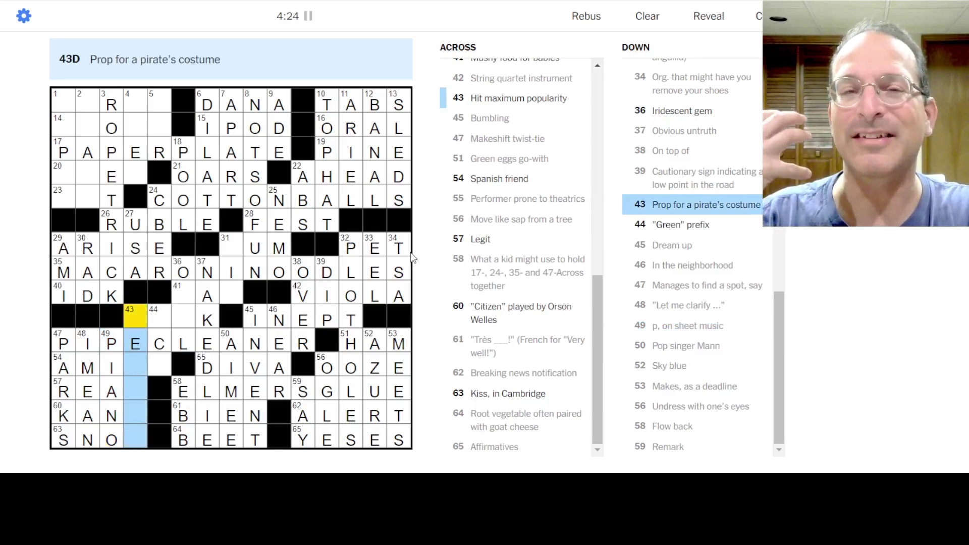
pyautogui.write('pgleg')
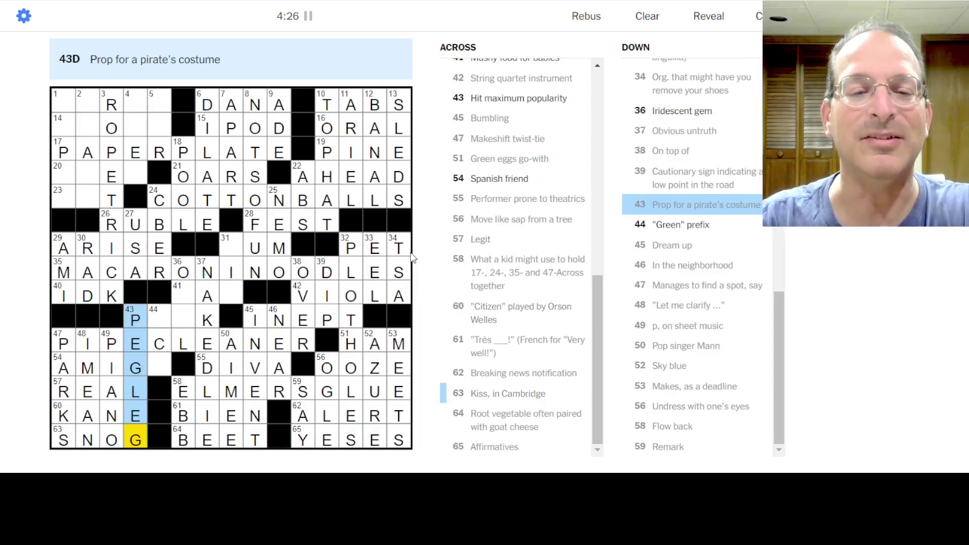
pyautogui.press('Up')
pyautogui.press('Tab')
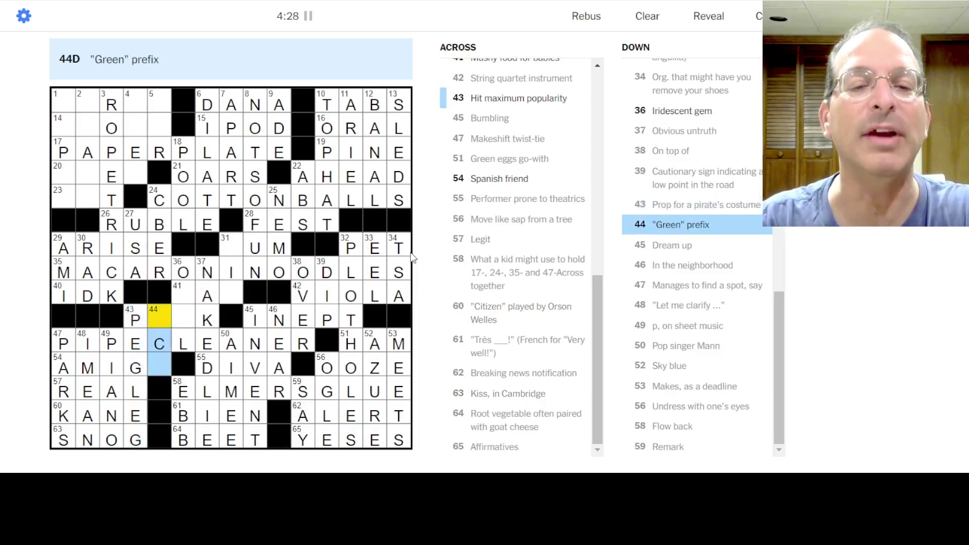
pyautogui.write('eo')
# Step: Review the across answers and fill 63-Across, 36-Down and 43-Across
pyautogui.press('space')
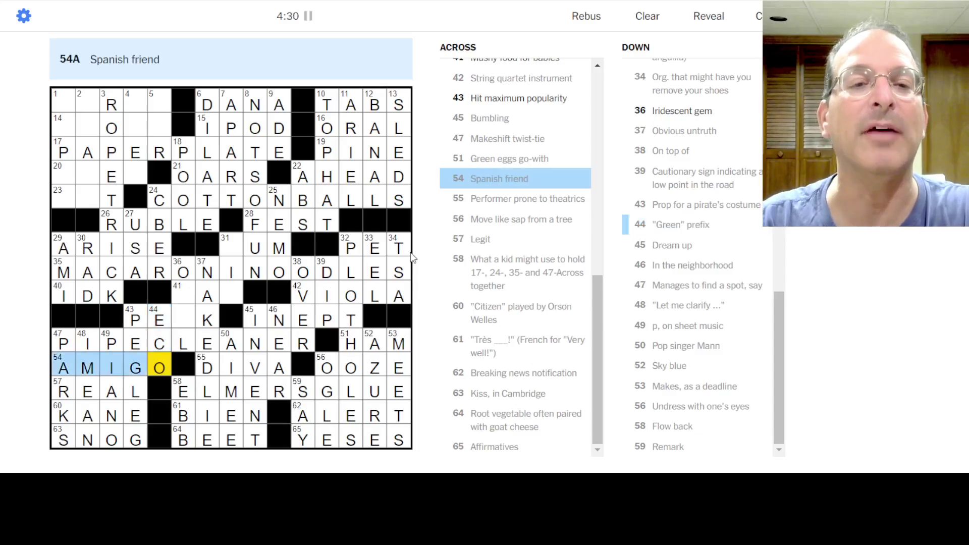
pyautogui.press('Left')
pyautogui.press('Down')
pyautogui.press('Down')
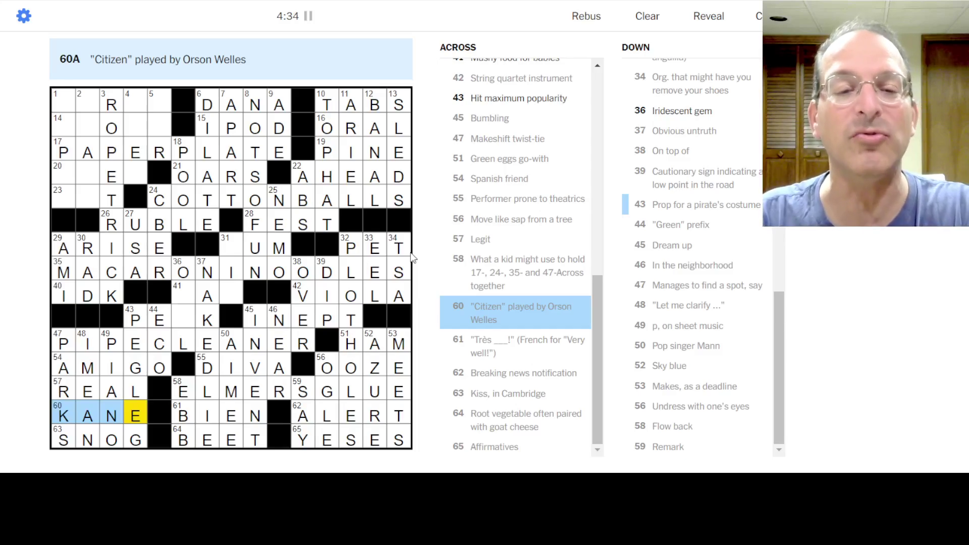
pyautogui.press('Down')
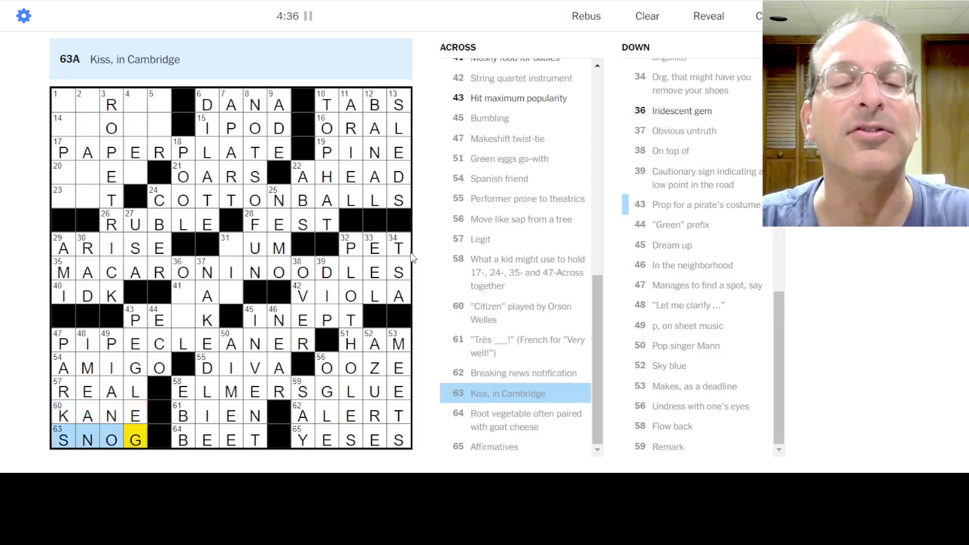
pyautogui.press('space')
pyautogui.press('Tab')
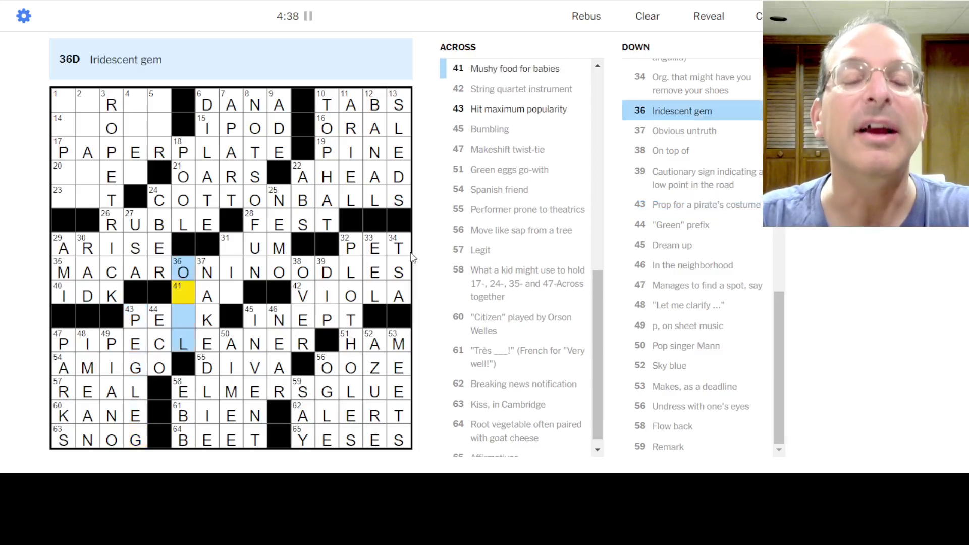
pyautogui.write('pa')
pyautogui.press('space')
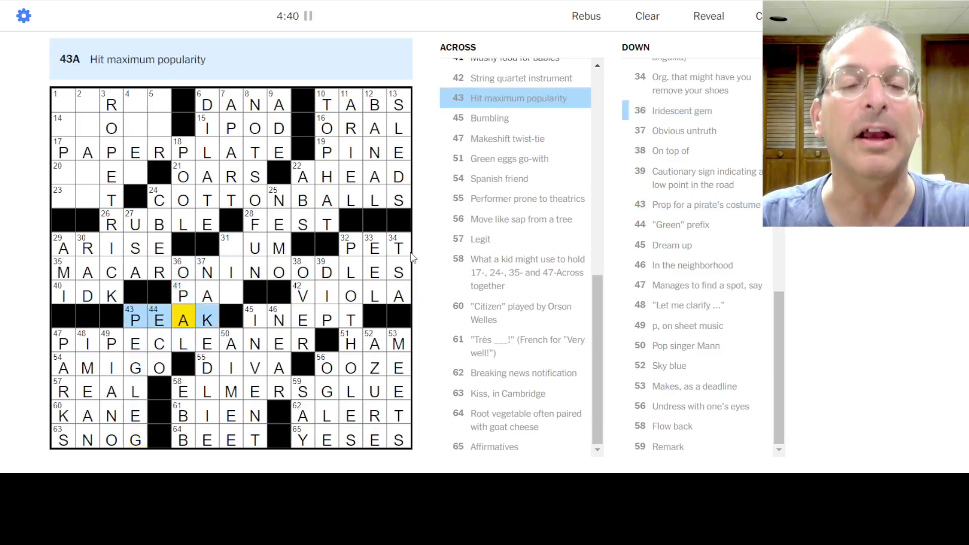
pyautogui.hotkey('shift', 'Tab')
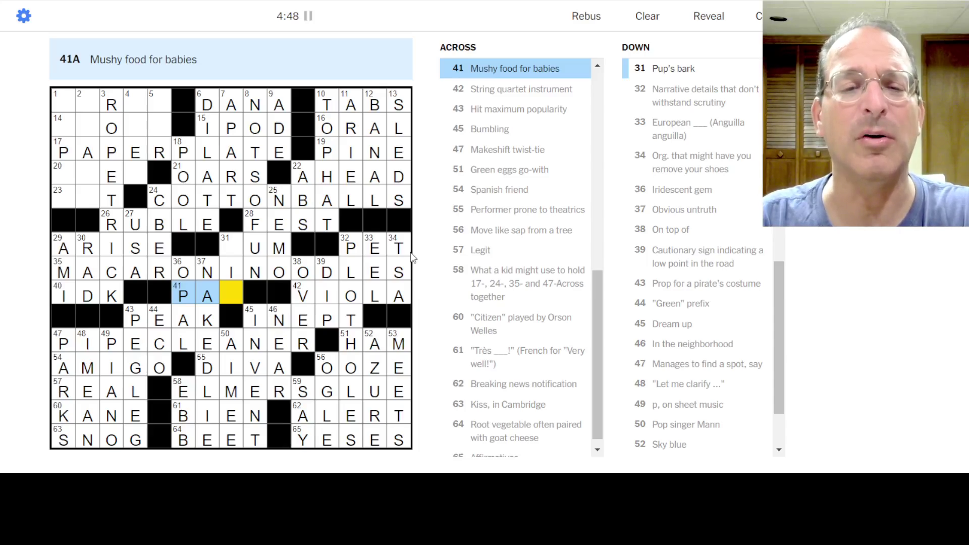
# Step: Enter Y at 31-Down and a final P at 41-Across, spelling PAP
pyautogui.hotkey('shift', 'Tab')
pyautogui.press('space')
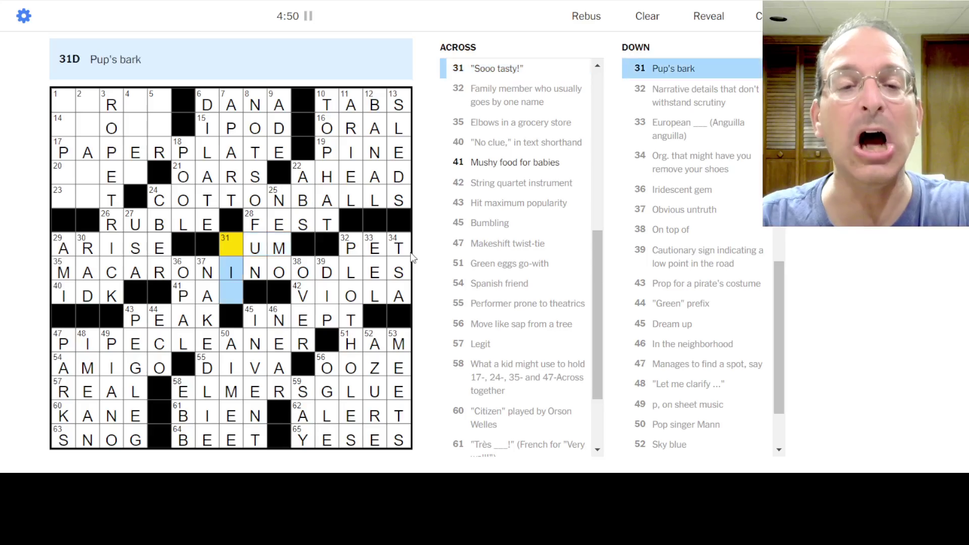
pyautogui.write('yp')
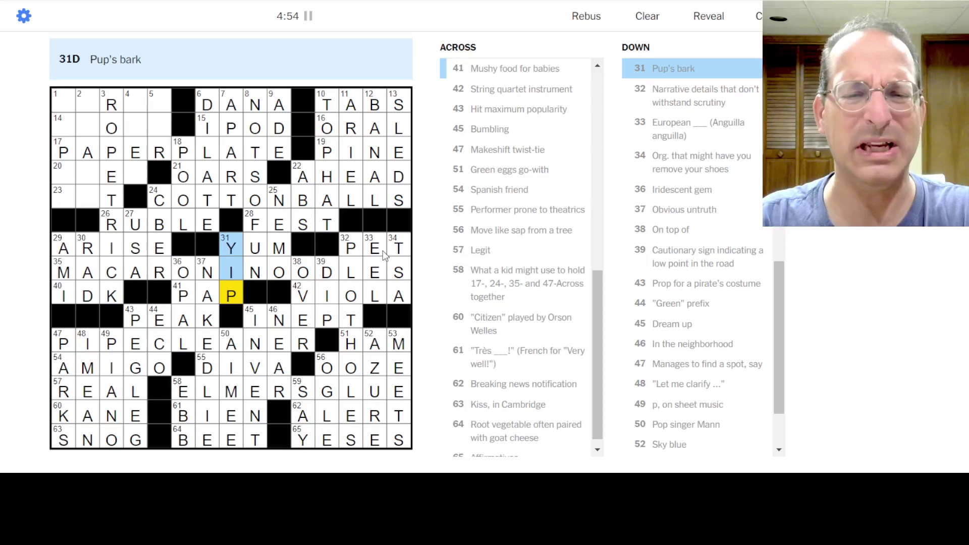
pyautogui.press('space')
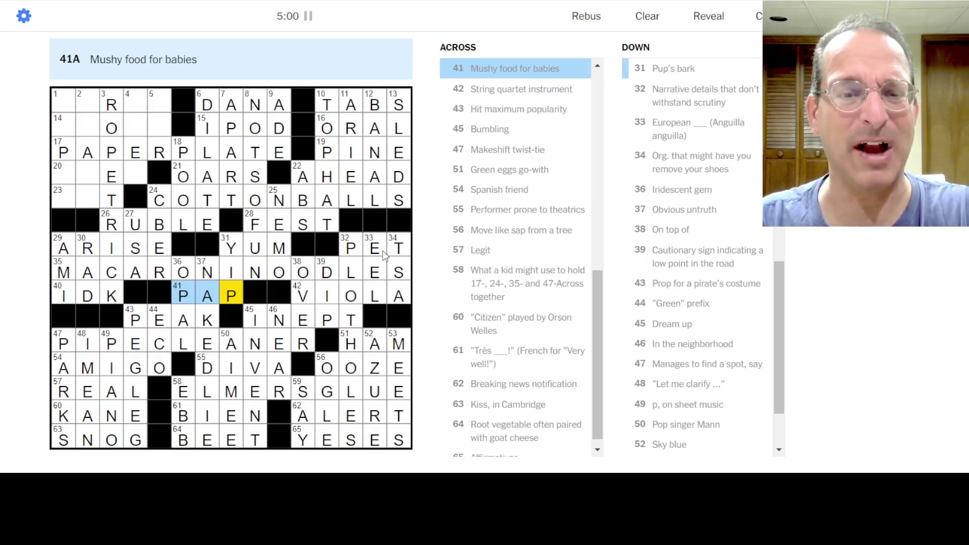
pyautogui.press('space')
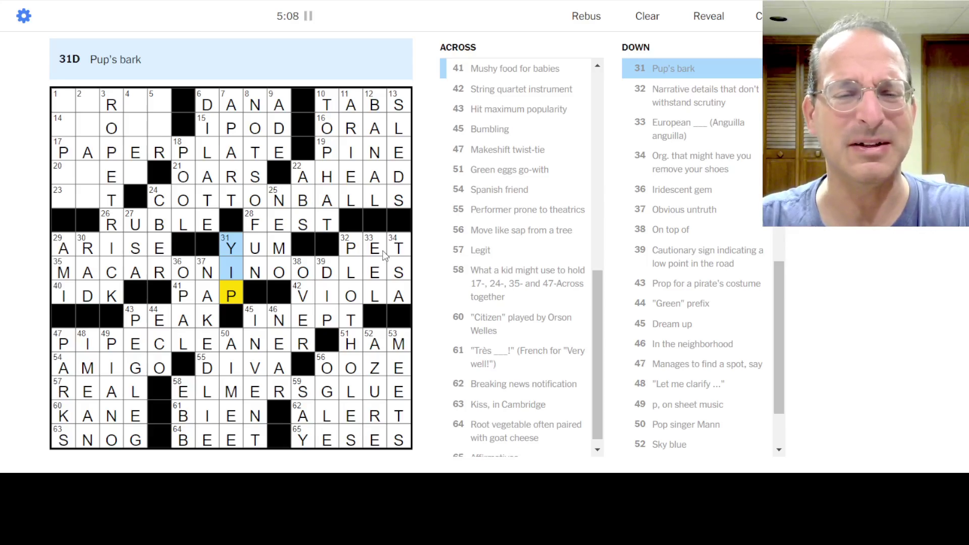
# Step: Enter WET, AGED, ADORE, PARCH and PAPAW, finishing with H at 5-Down
pyautogui.press('space')
pyautogui.hotkey('shift', 'Tab')
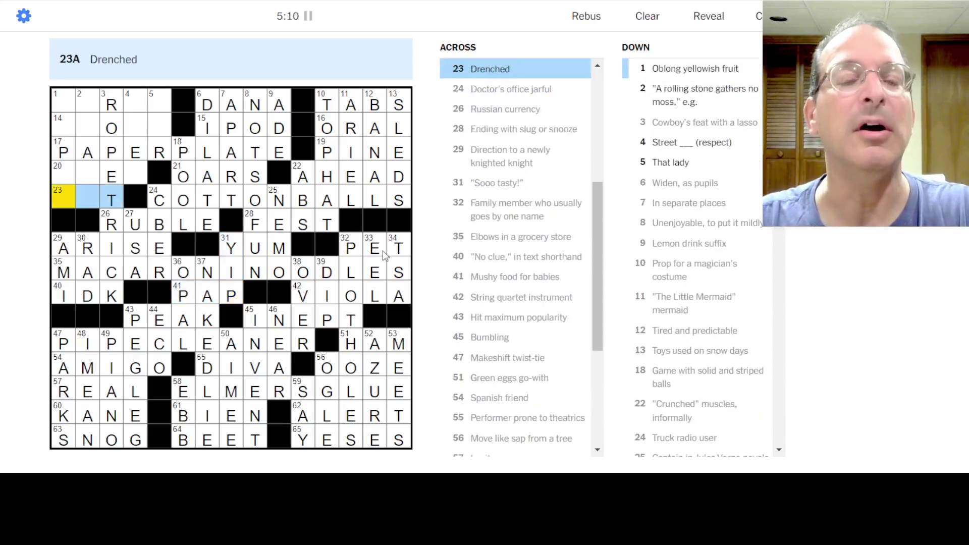
pyautogui.write('WE')
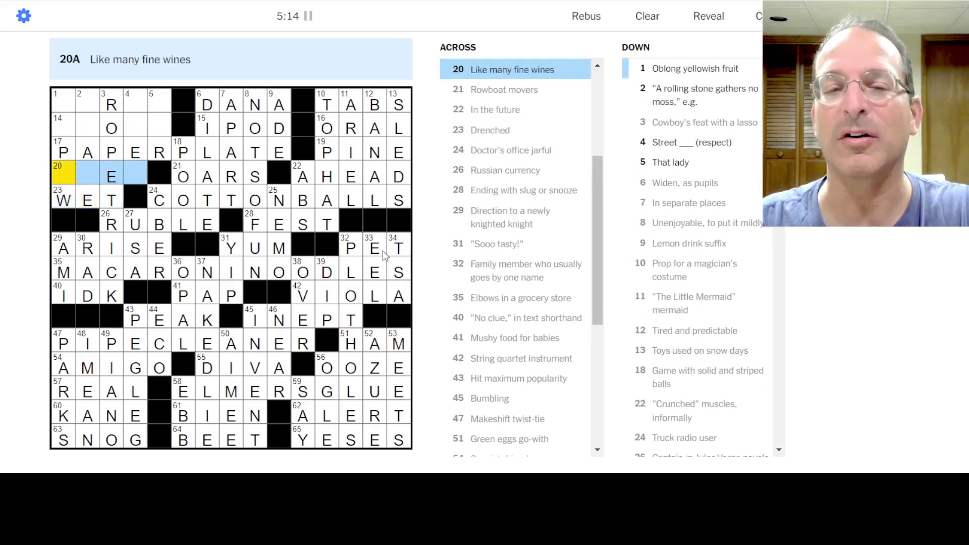
pyautogui.write('AGD')
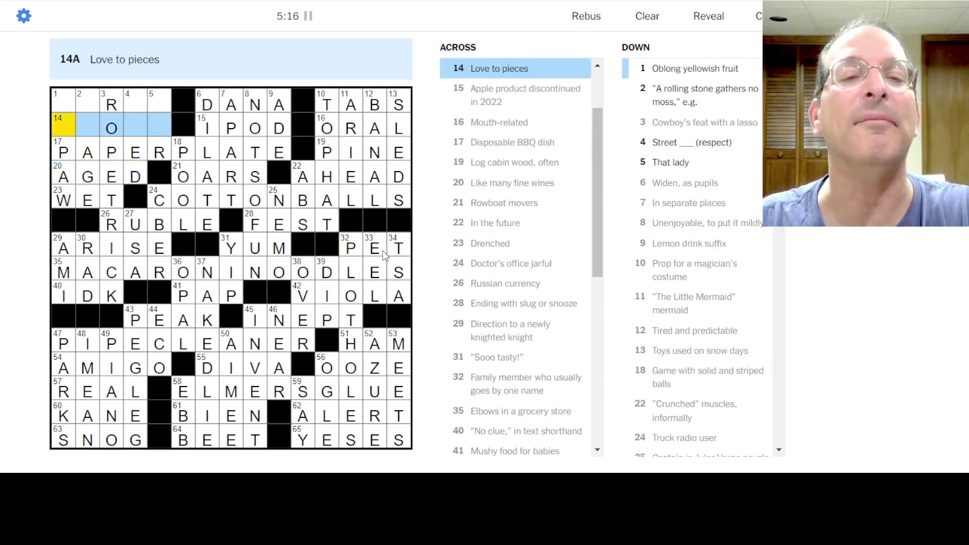
pyautogui.write('ADRE')
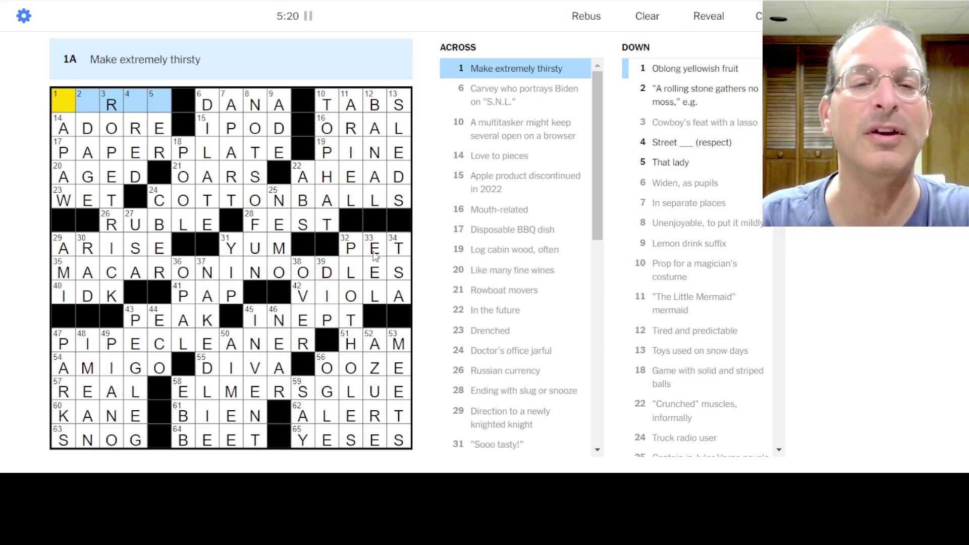
pyautogui.press('space')
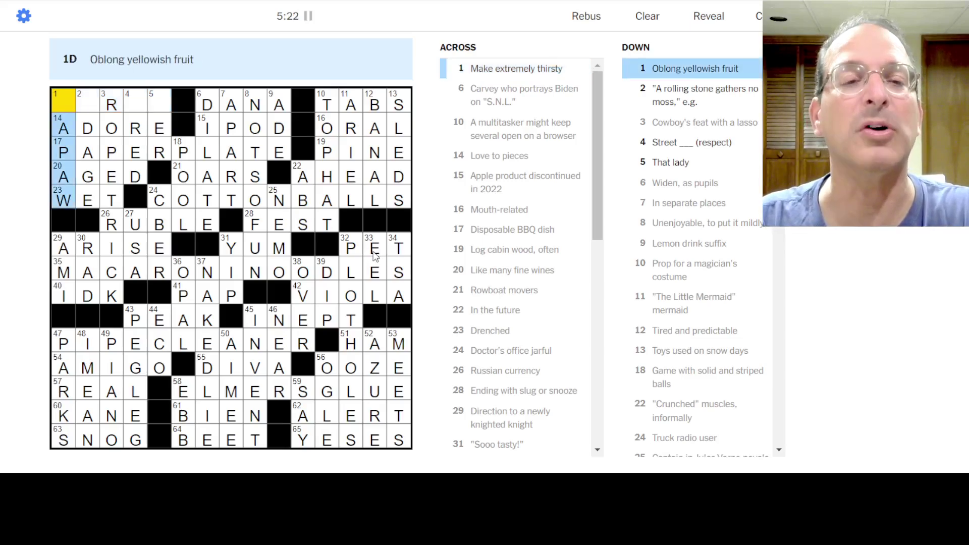
pyautogui.write('PAR')
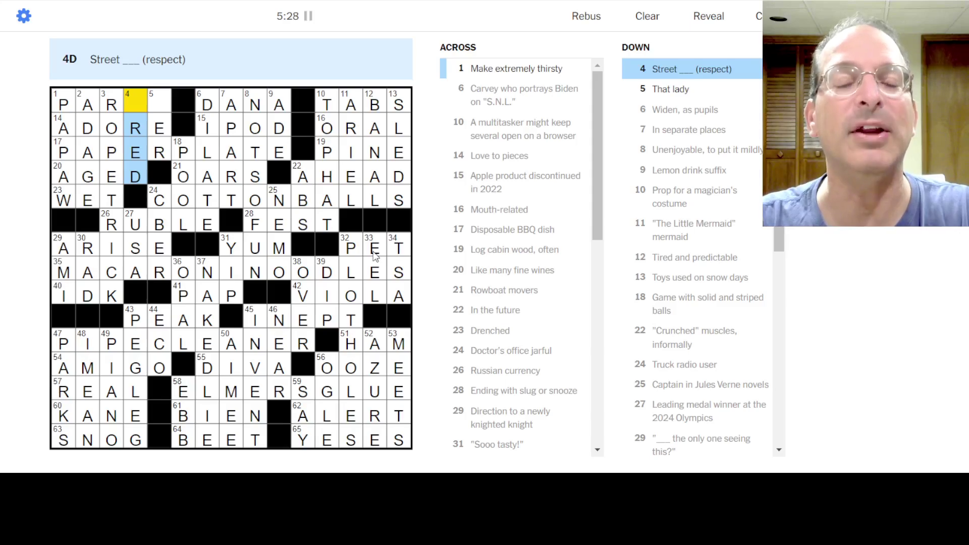
pyautogui.write('C')
pyautogui.press('Tab')
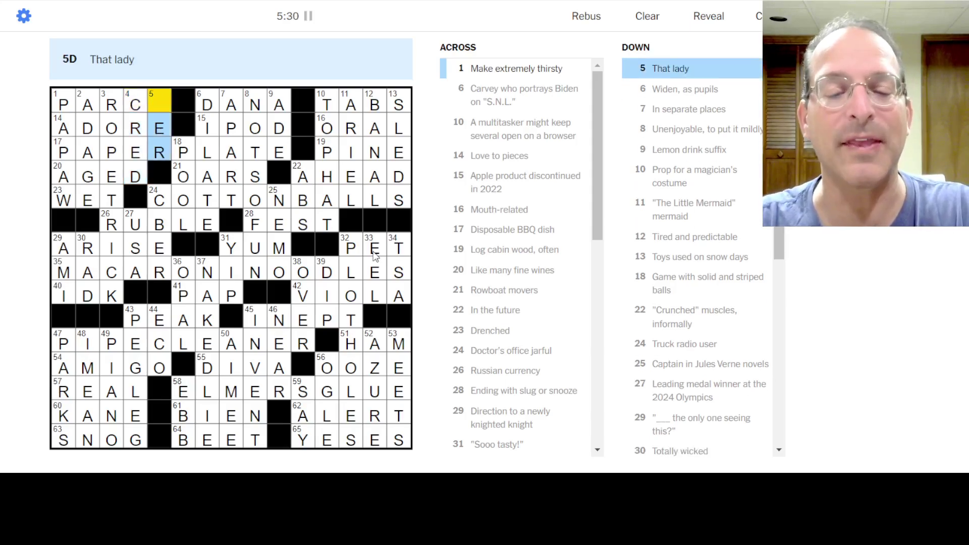
pyautogui.write('H')
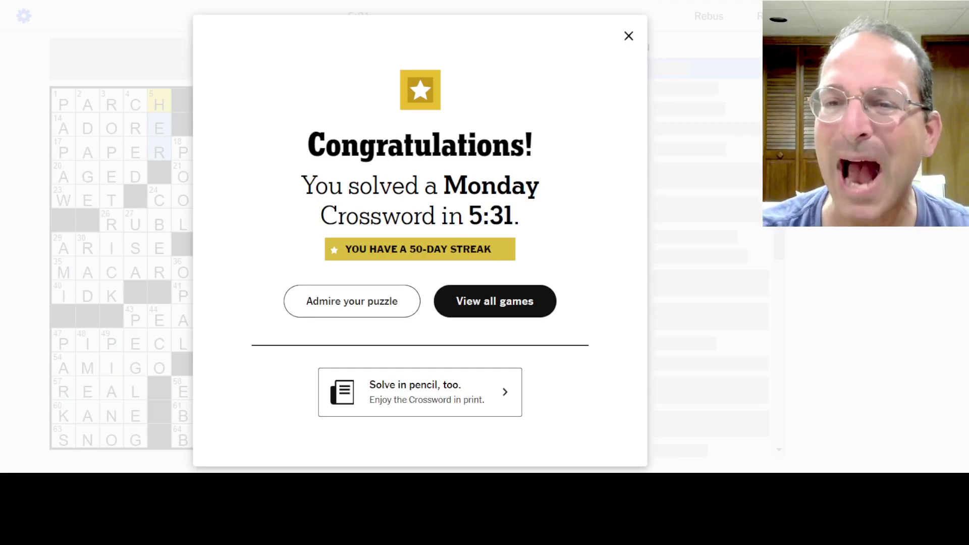
pyautogui.click(629, 36)
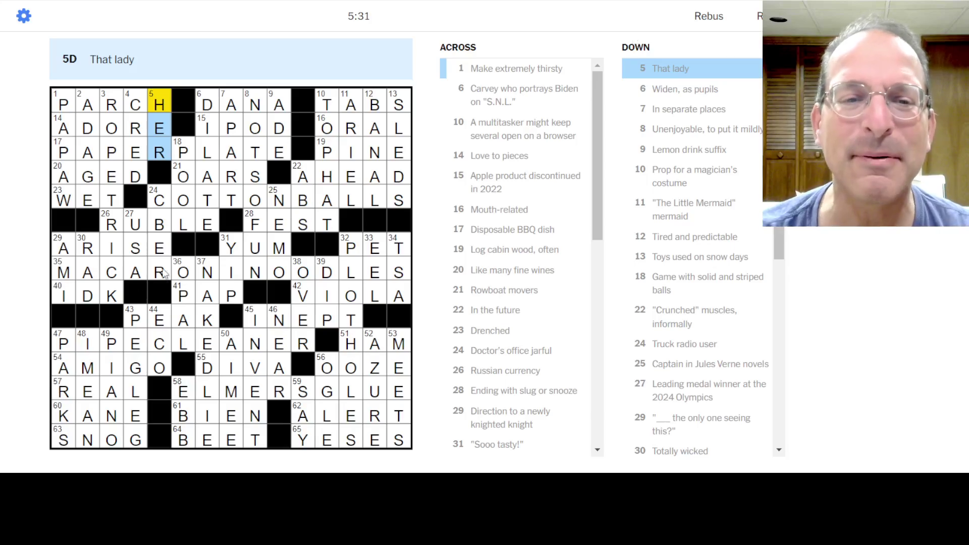
pyautogui.click(185, 296)
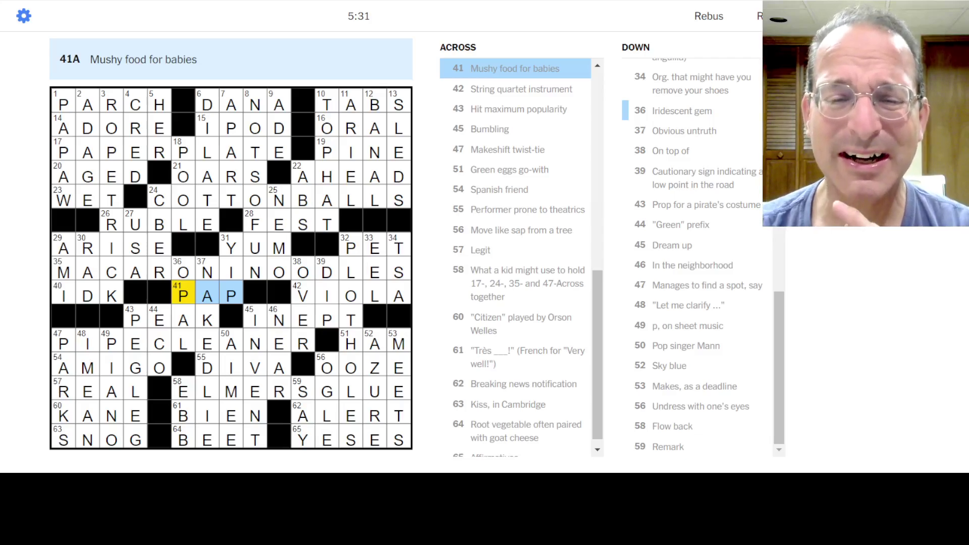
pyautogui.press('space')
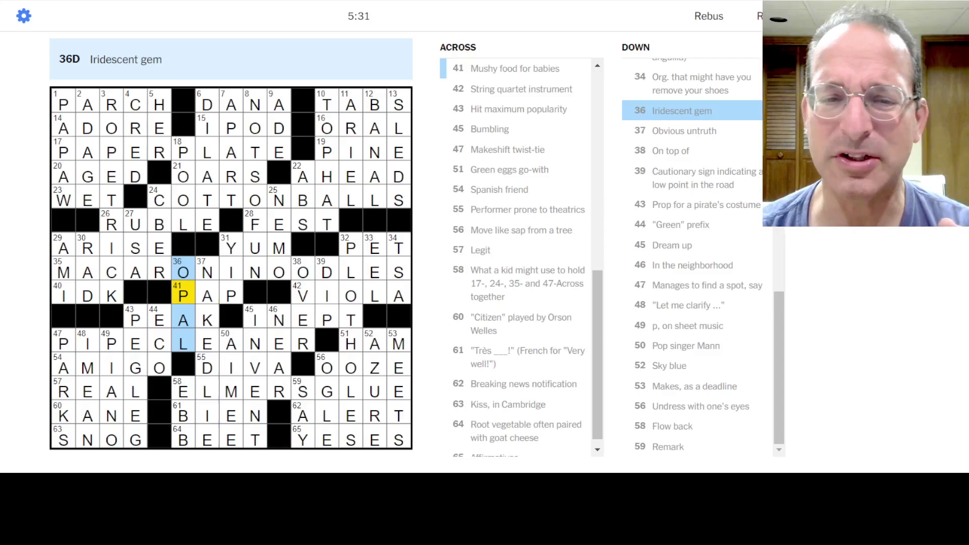
pyautogui.press('Right')
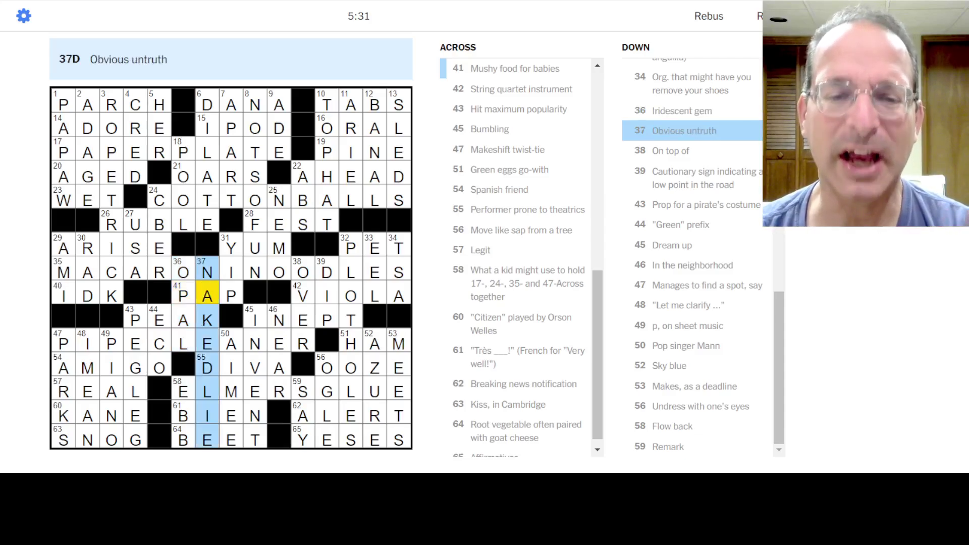
pyautogui.press('Right')
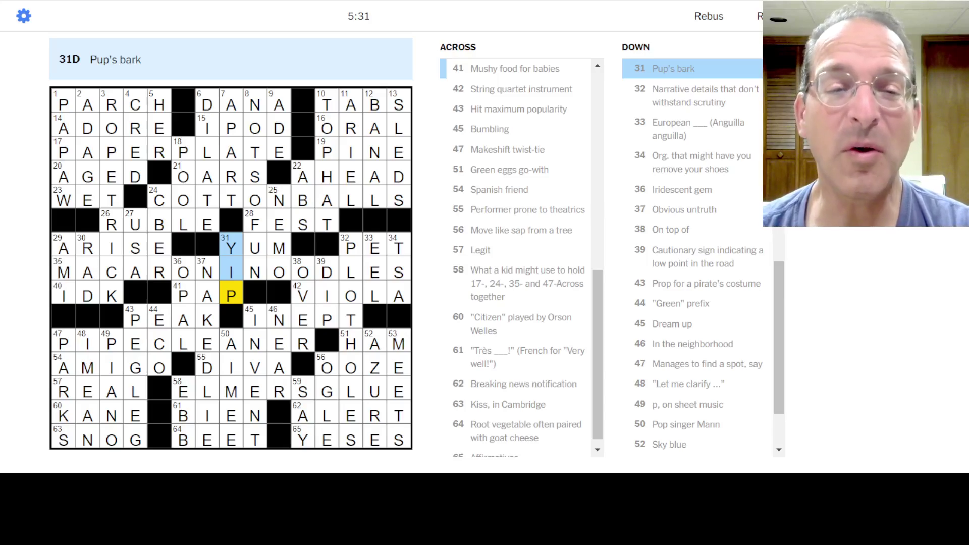
pyautogui.press('space')
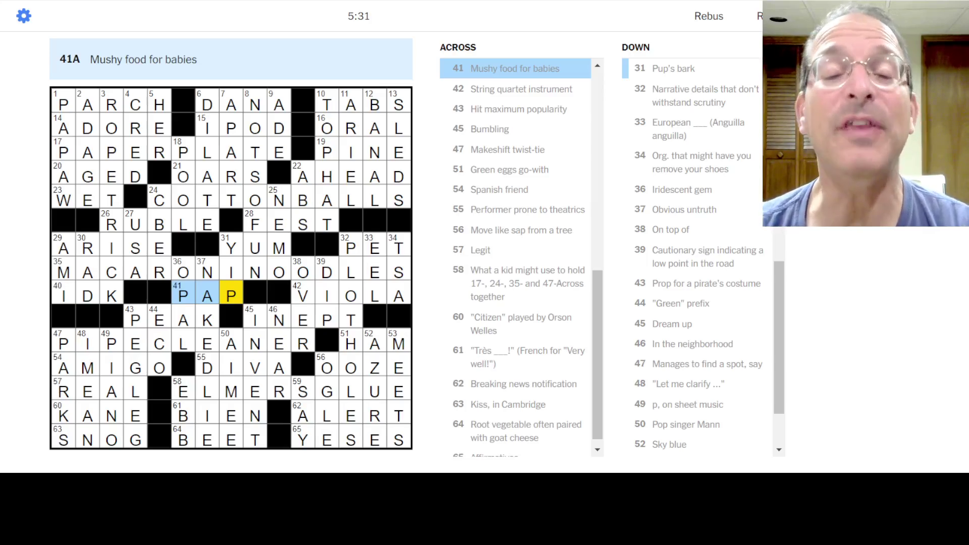
pyautogui.click(179, 400)
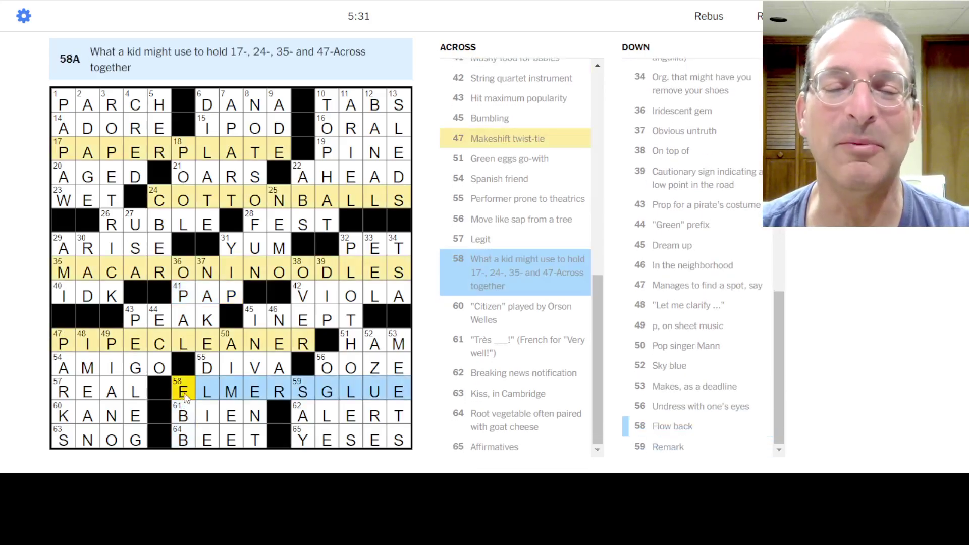
pyautogui.click(179, 343)
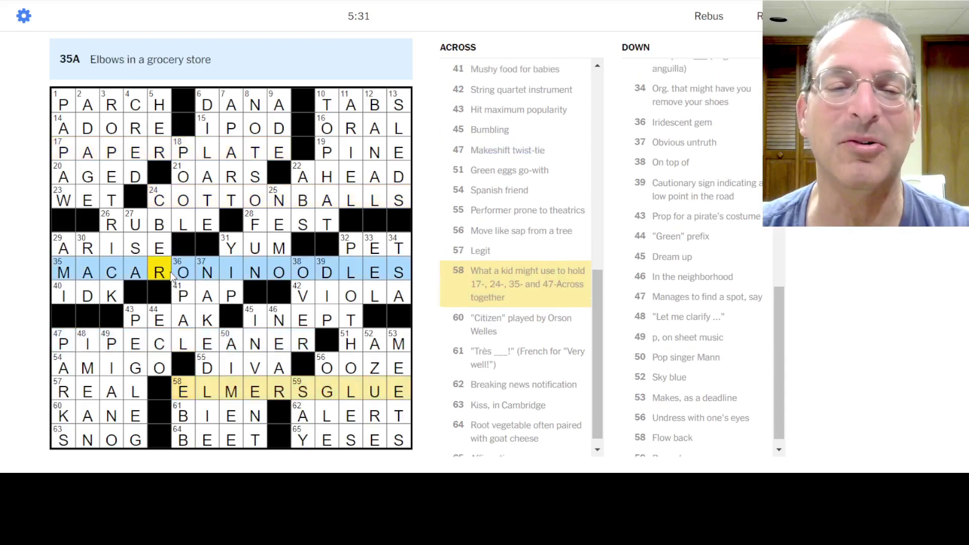
pyautogui.click(169, 274)
pyautogui.click(182, 203)
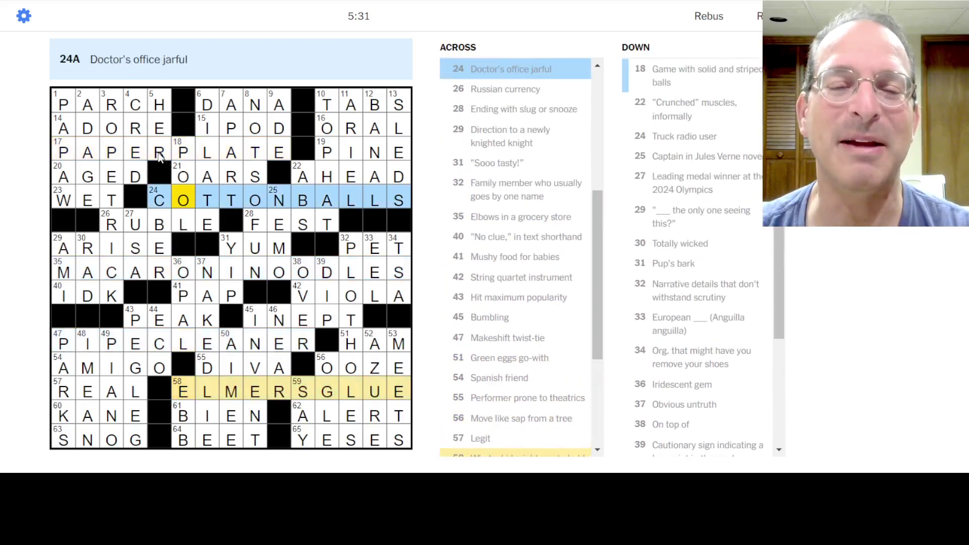
pyautogui.click(161, 154)
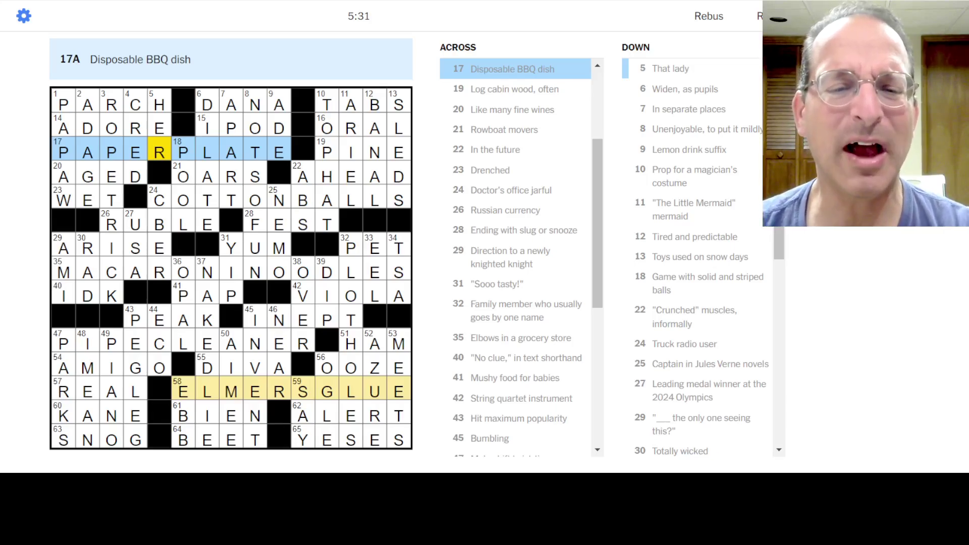
pyautogui.click(63, 121)
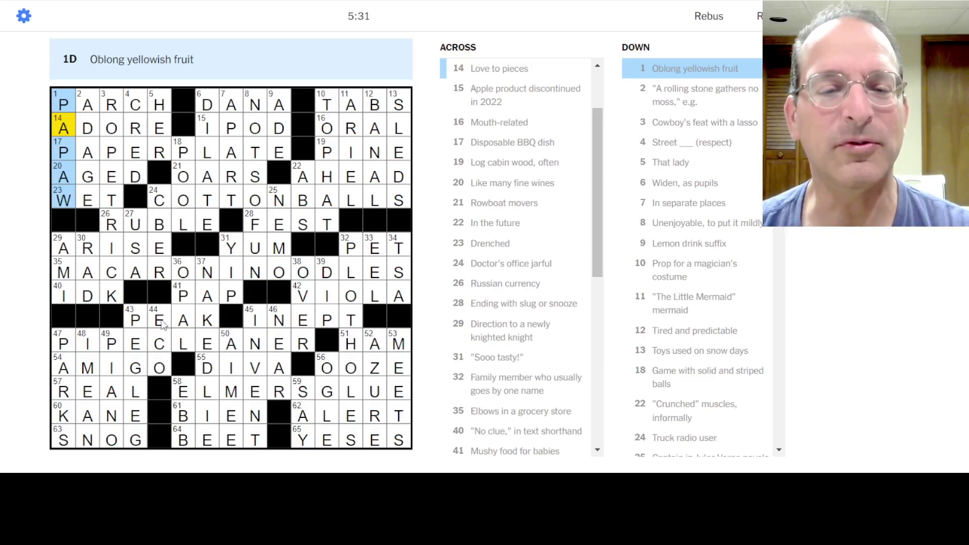
pyautogui.click(80, 160)
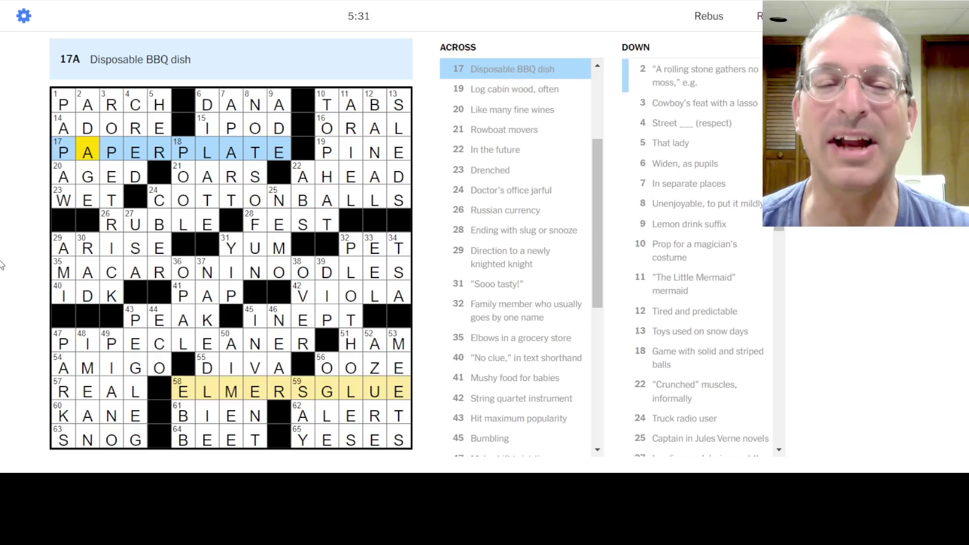
pyautogui.click(59, 342)
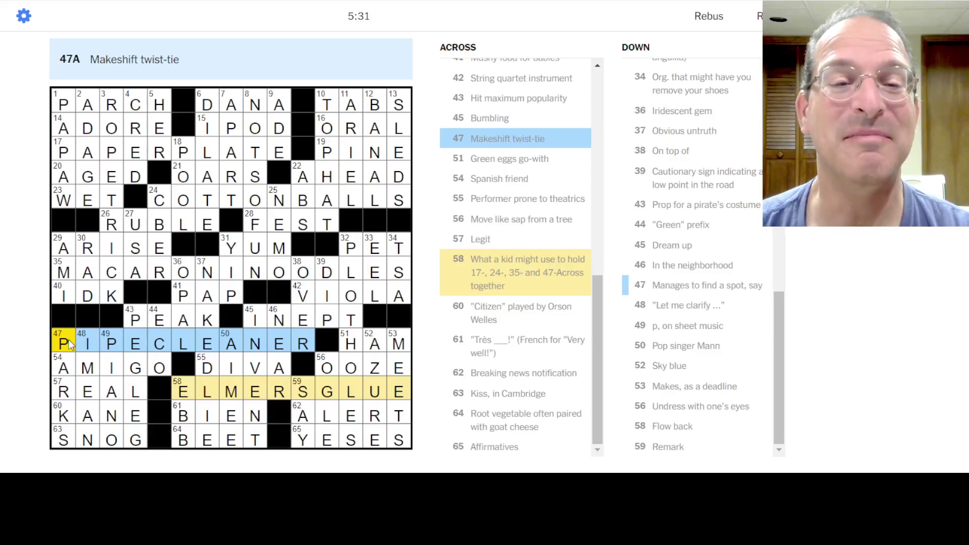
pyautogui.click(190, 293)
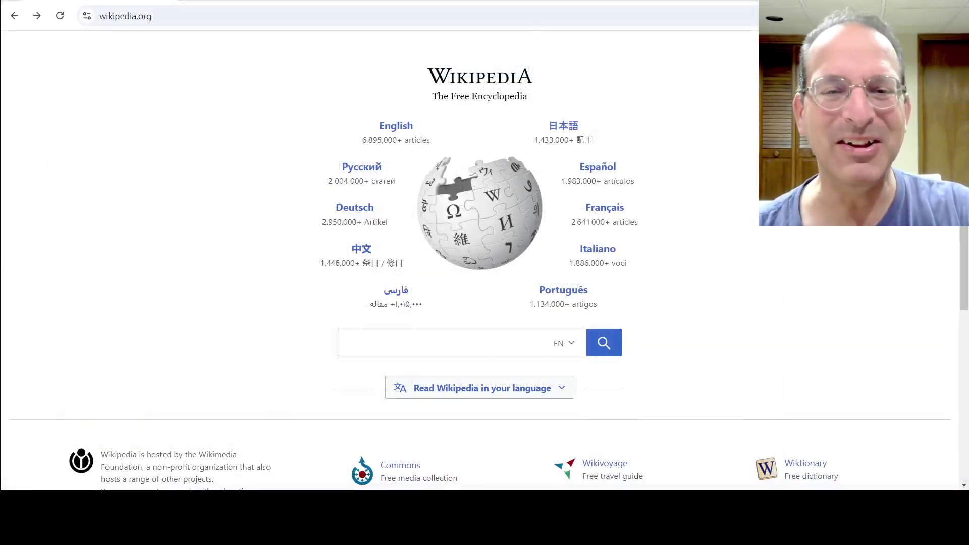
pyautogui.write('pap')
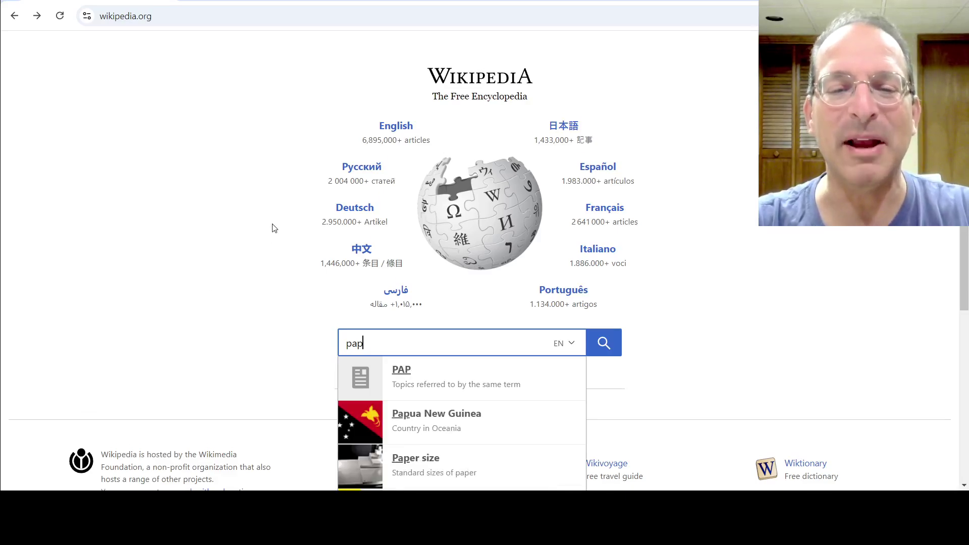
pyautogui.scroll(-2, 273, 227)
pyautogui.scroll(-1, 273, 227)
pyautogui.scroll(-1, 272, 227)
pyautogui.scroll(-1, 272, 227)
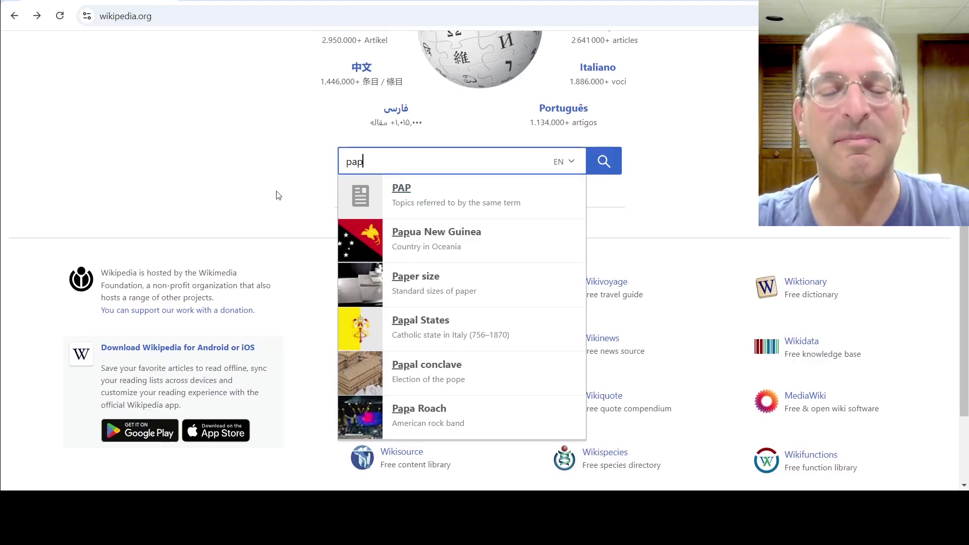
pyautogui.write(' baby')
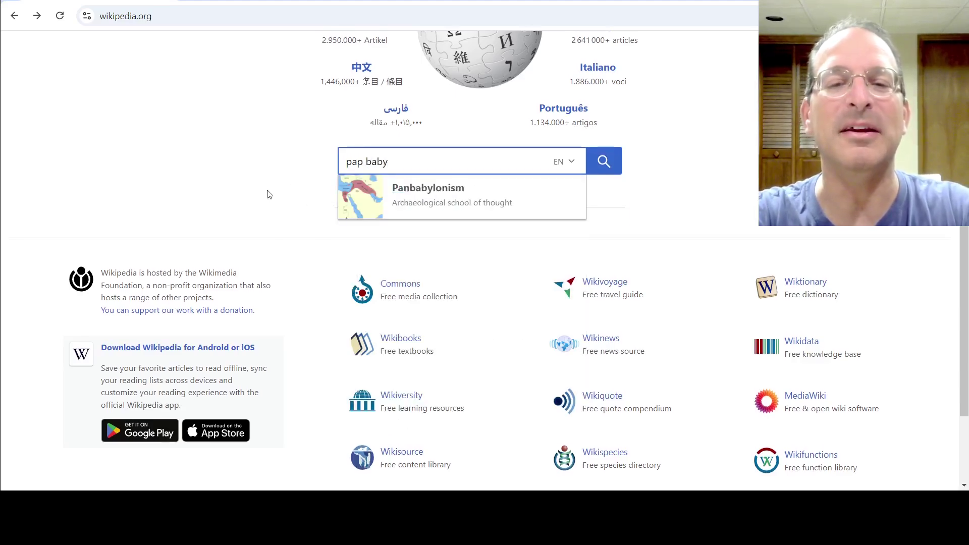
pyautogui.write(' food')
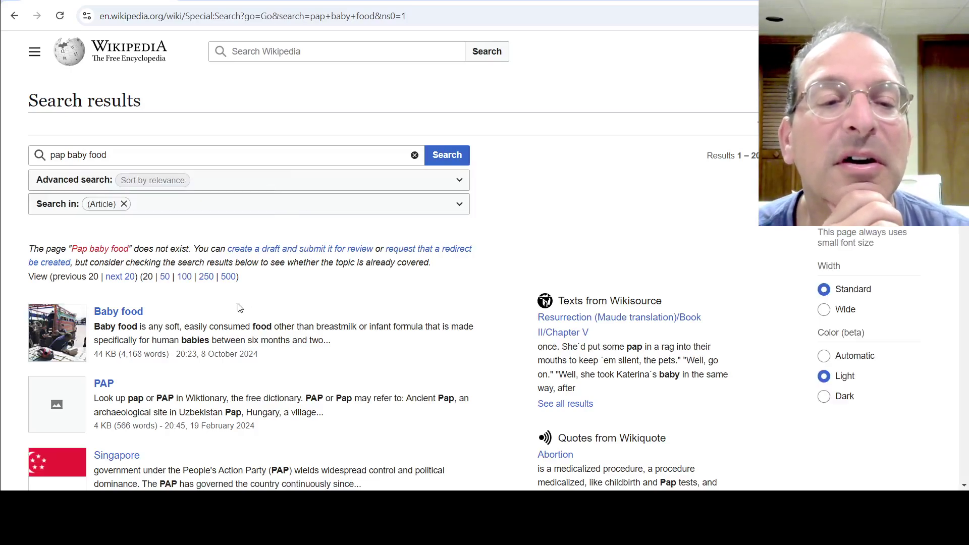
pyautogui.scroll(-1, 239, 308)
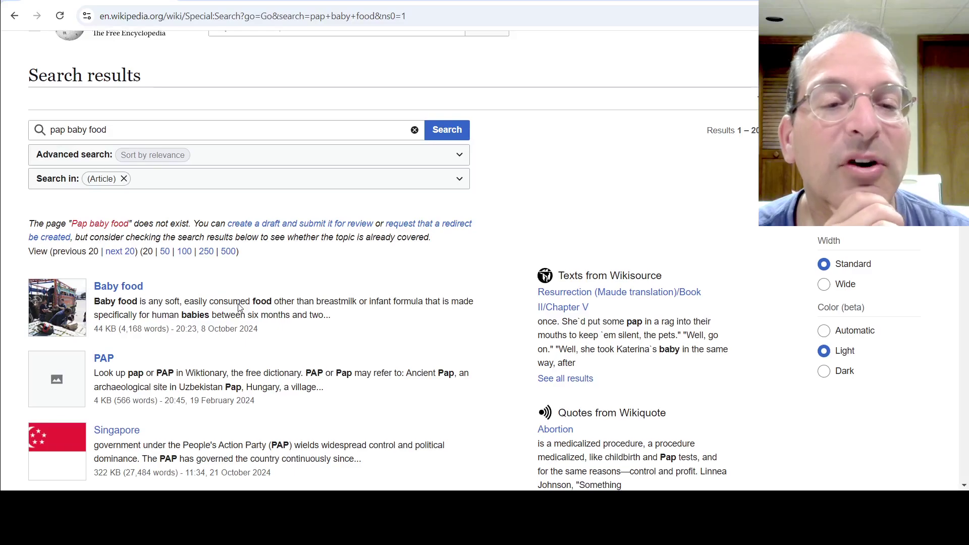
pyautogui.scroll(-1, 239, 307)
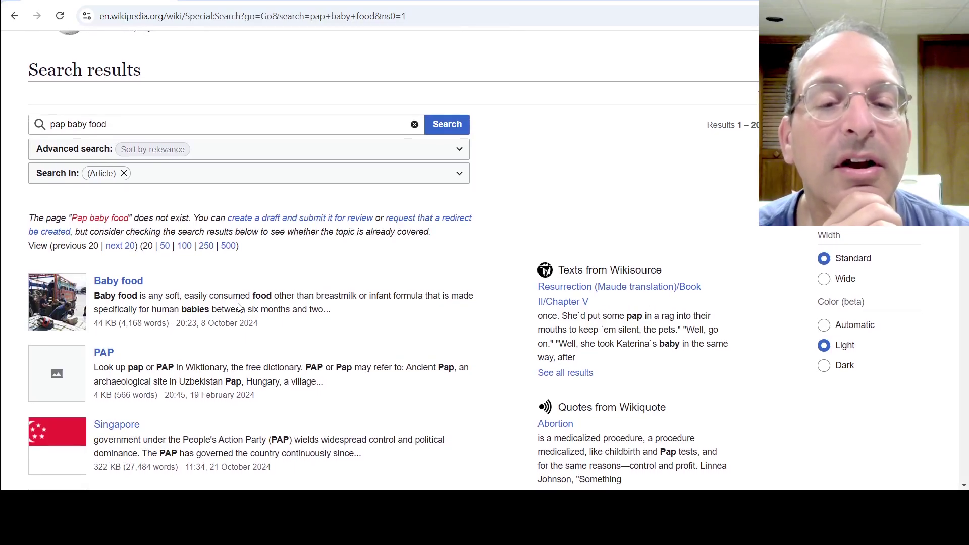
# Step: Open the PAP disambiguation article from the search results
pyautogui.click(104, 354)
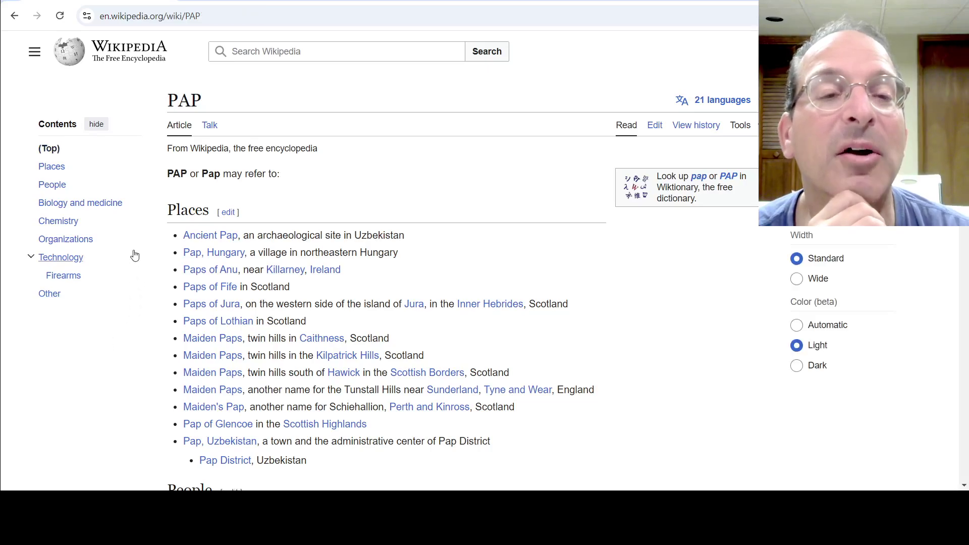
pyautogui.scroll(-1, 136, 256)
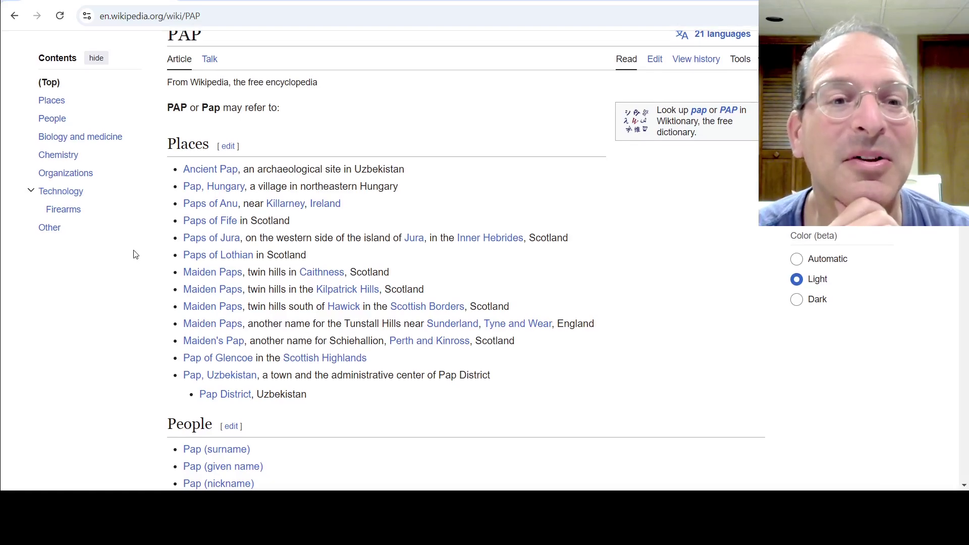
pyautogui.scroll(-1, 135, 254)
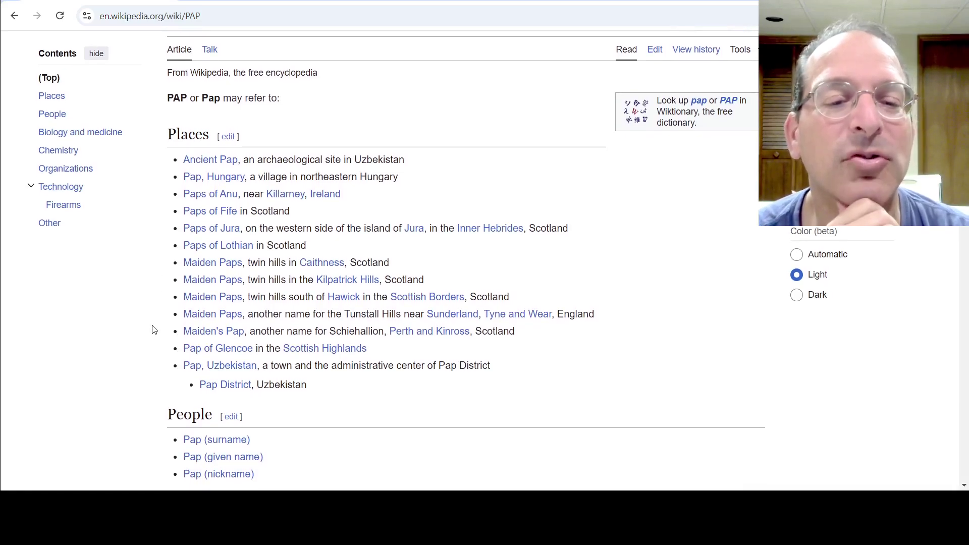
pyautogui.scroll(-2, 151, 333)
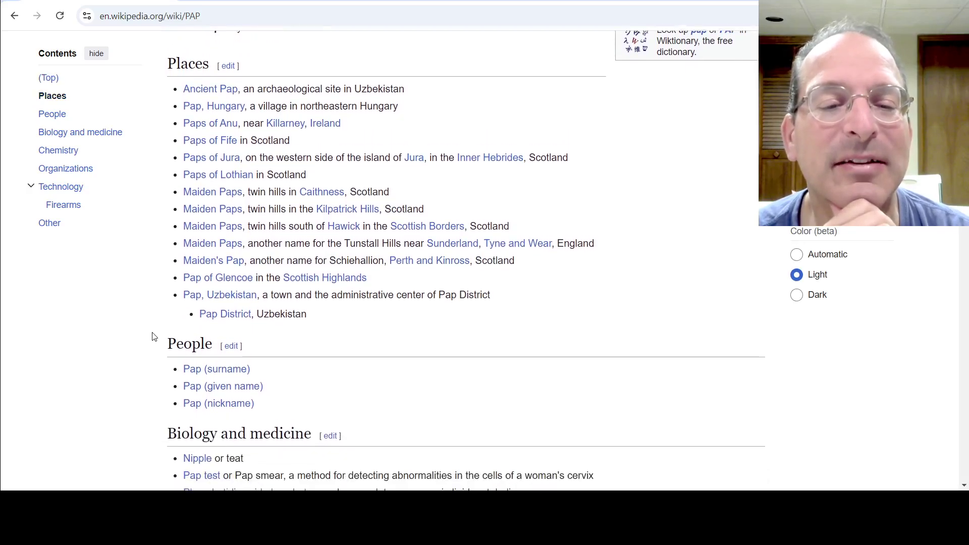
pyautogui.scroll(-2, 151, 337)
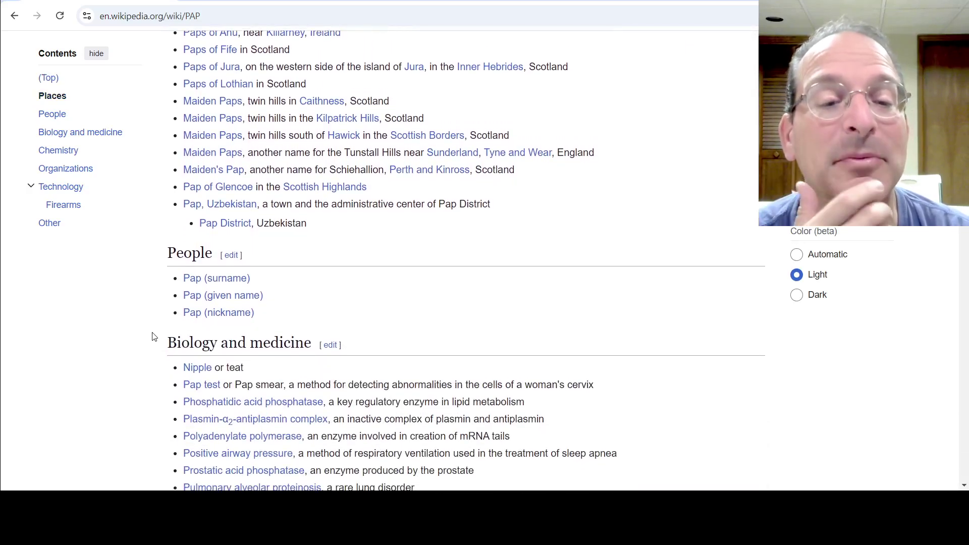
pyautogui.scroll(-1, 151, 336)
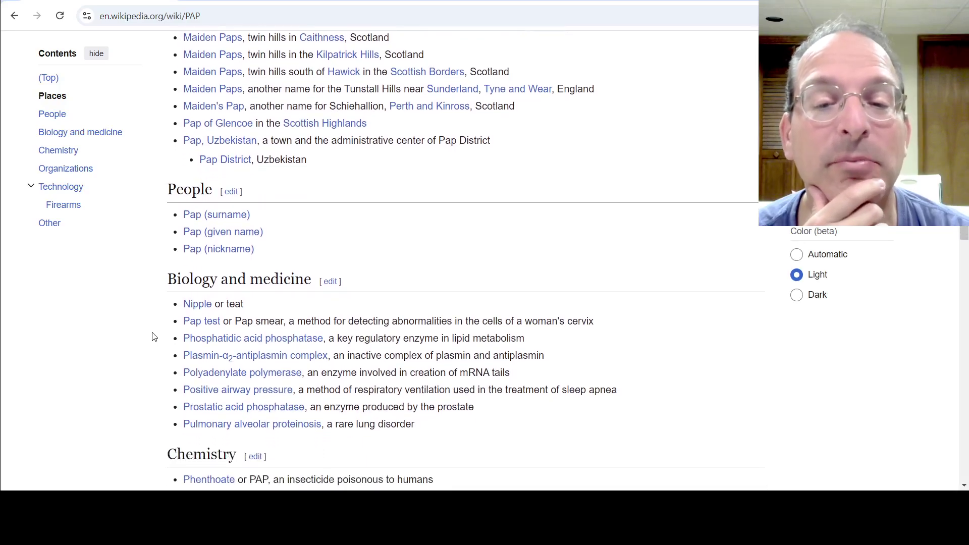
pyautogui.scroll(-1, 152, 336)
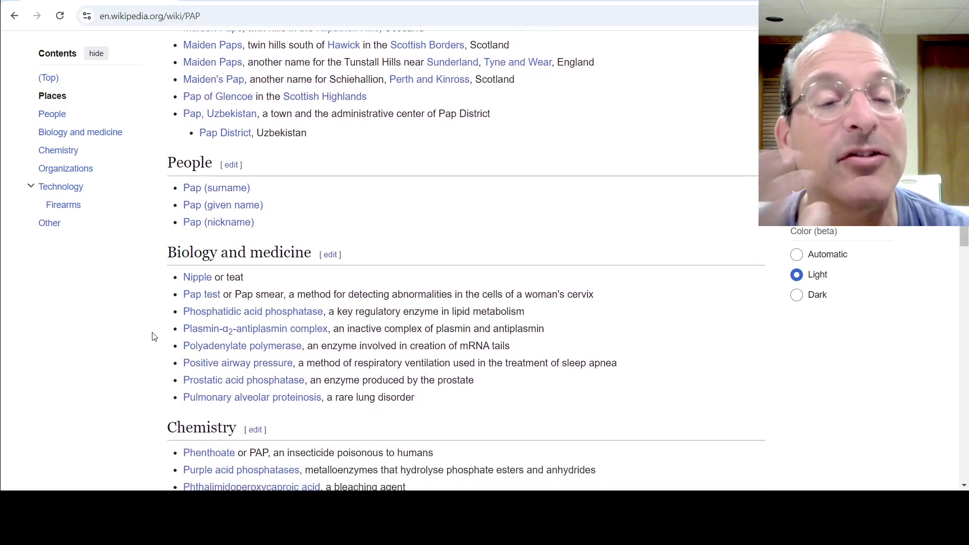
pyautogui.scroll(-1, 152, 336)
pyautogui.scroll(-1, 152, 336)
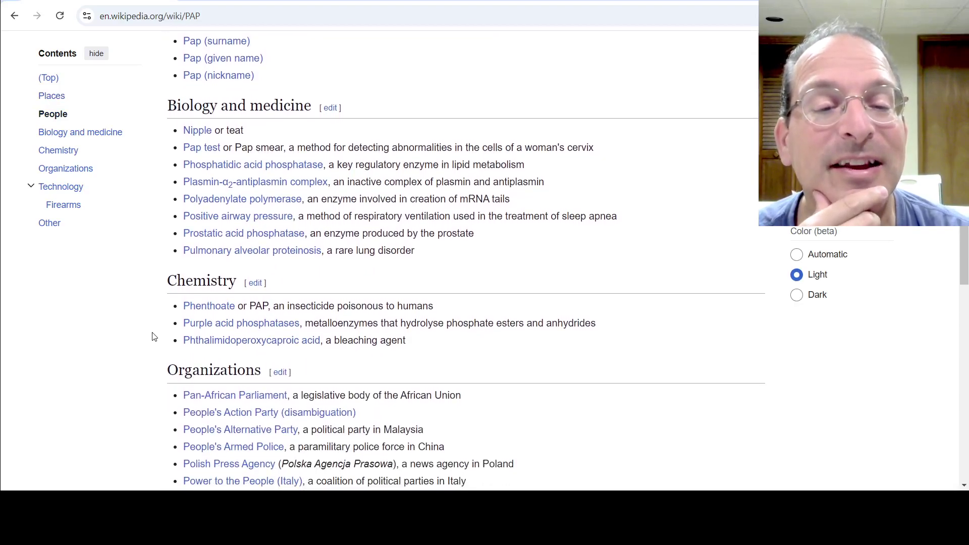
pyautogui.scroll(-1, 152, 336)
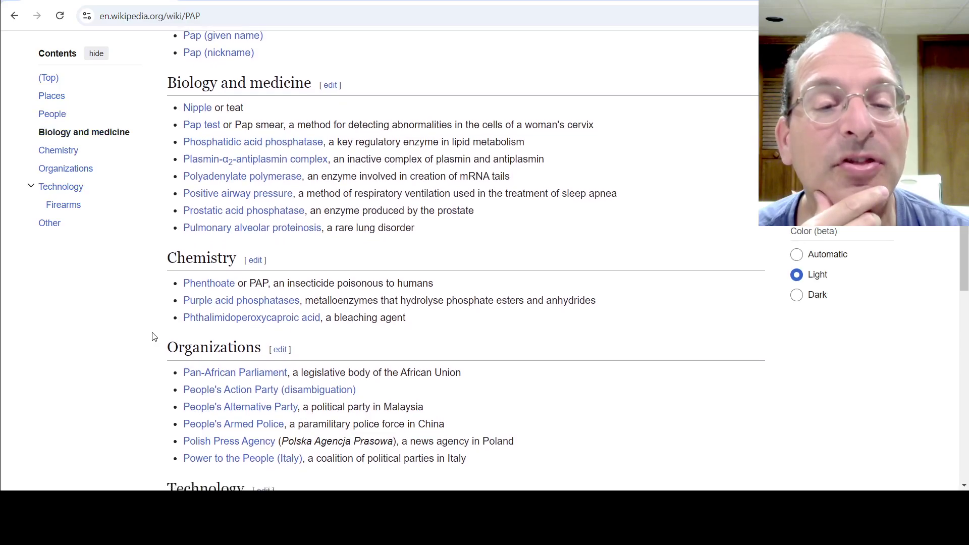
pyautogui.scroll(-1, 151, 336)
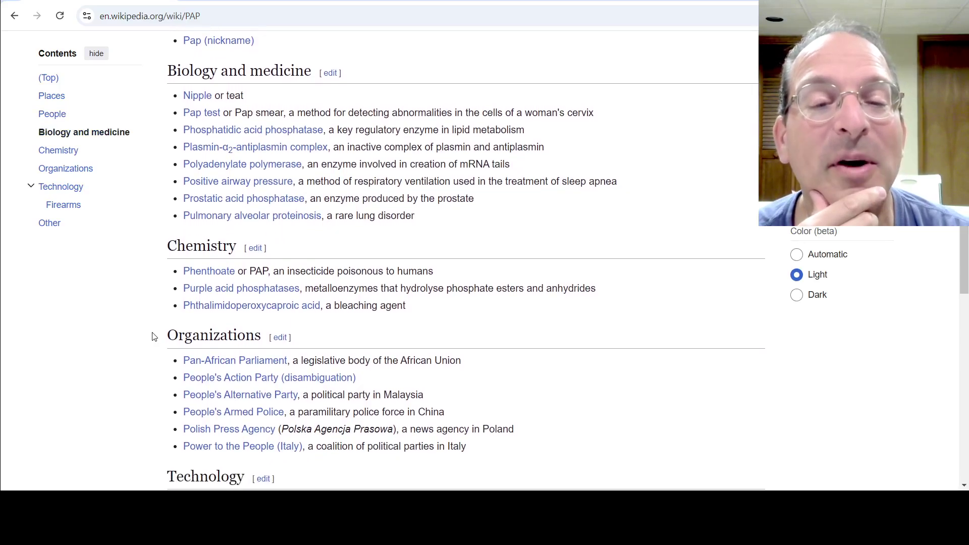
pyautogui.scroll(-1, 152, 337)
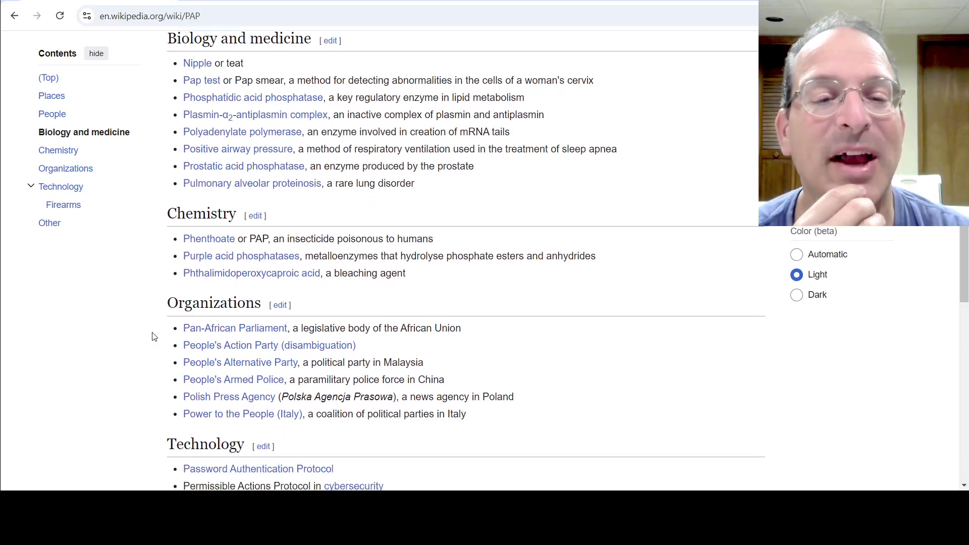
pyautogui.scroll(-1, 151, 336)
pyautogui.scroll(-1, 151, 337)
pyautogui.scroll(-1, 152, 337)
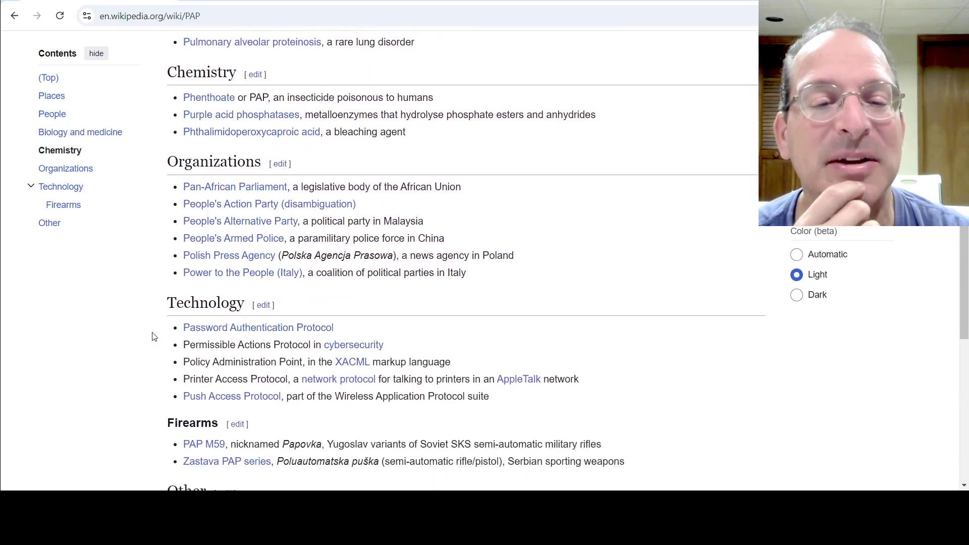
pyautogui.scroll(-1, 152, 336)
pyautogui.scroll(-1, 152, 337)
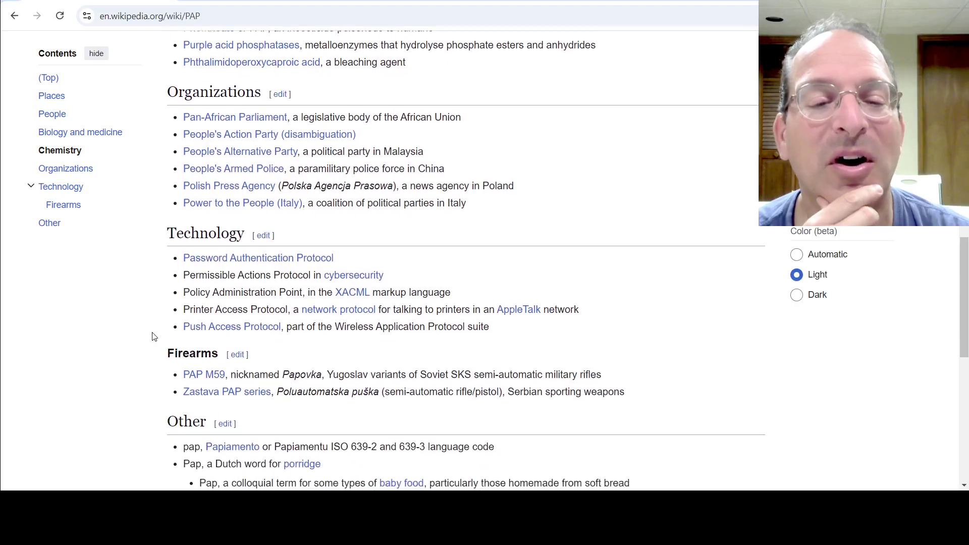
pyautogui.scroll(-1, 151, 336)
pyautogui.scroll(-1, 151, 336)
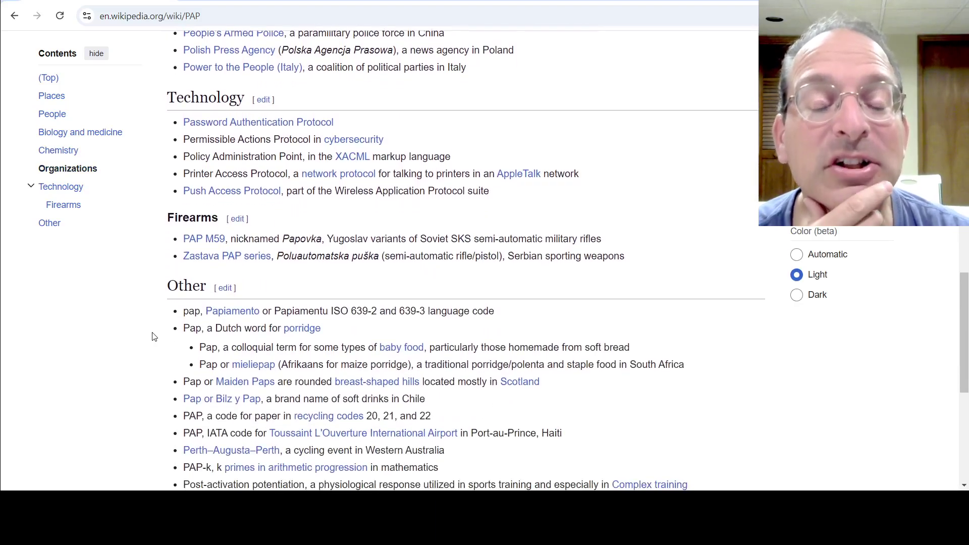
pyautogui.scroll(-1, 152, 337)
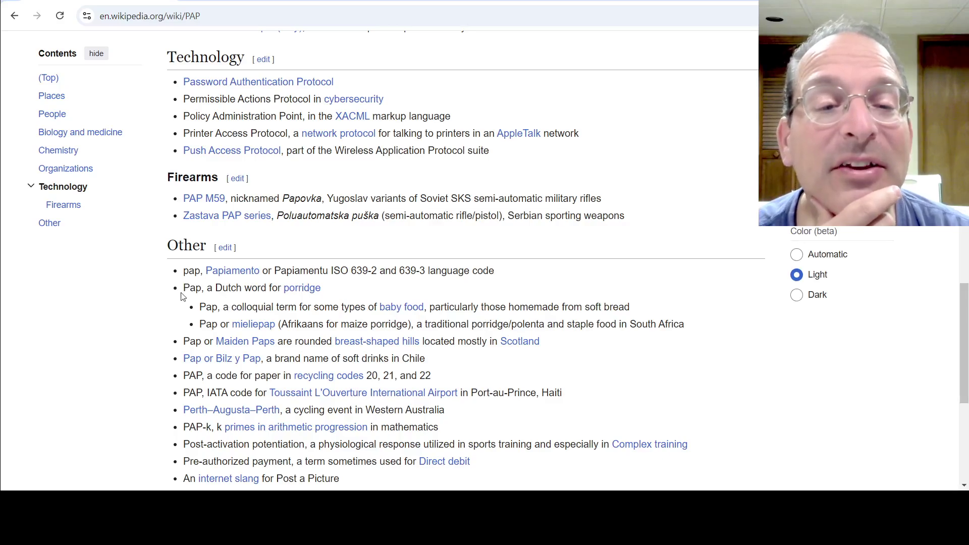
# Step: Highlight the PAP page's Pap baby food and mieliepap porridge lines, then dismiss the Baby food preview
pyautogui.moveTo(199, 307)
pyautogui.mouseDown()
pyautogui.moveTo(203, 323)
pyautogui.moveTo(621, 286)
pyautogui.moveTo(641, 311)
pyautogui.mouseUp()
pyautogui.click(203, 324)
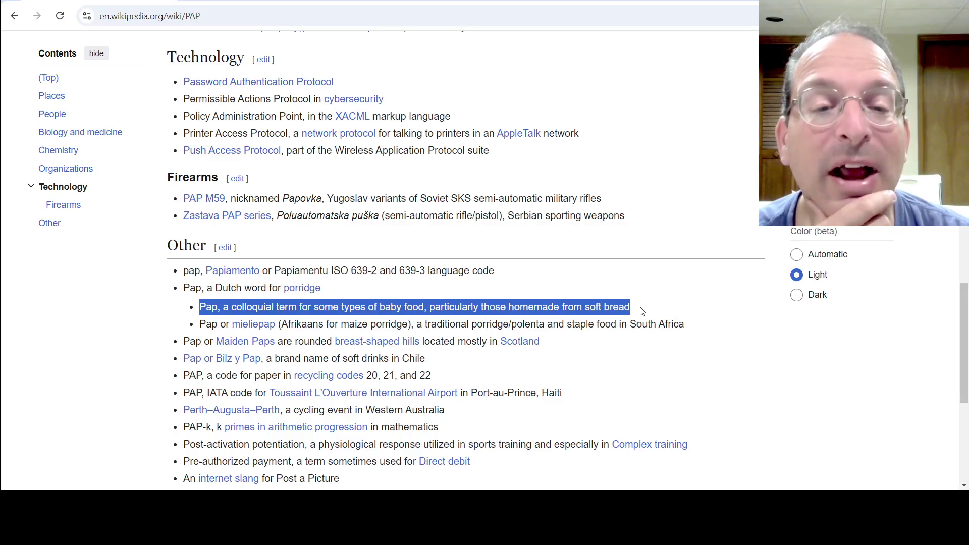
pyautogui.moveTo(642, 310); pyautogui.dragTo(657, 324)
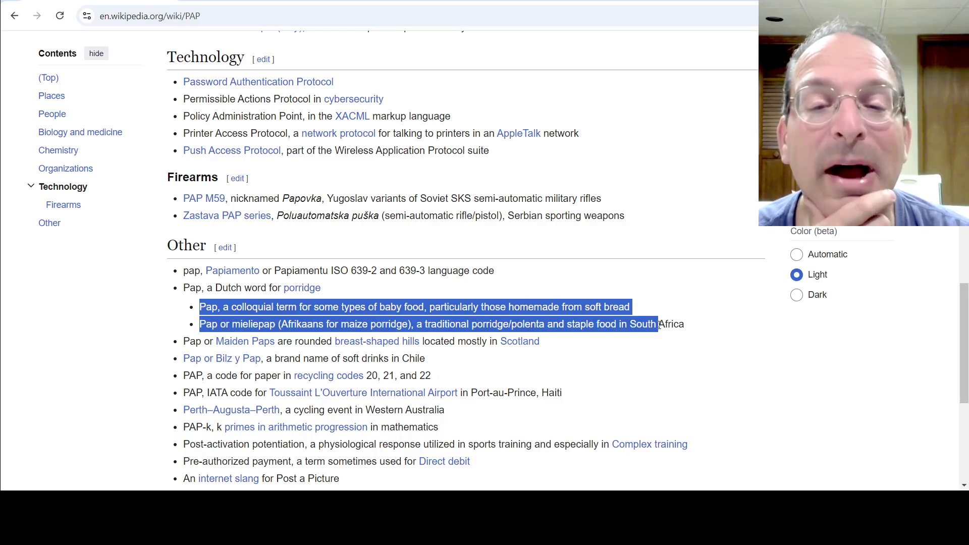
pyautogui.moveTo(658, 324)
pyautogui.mouseDown()
pyautogui.moveTo(680, 338)
pyautogui.moveTo(687, 327)
pyautogui.mouseUp()
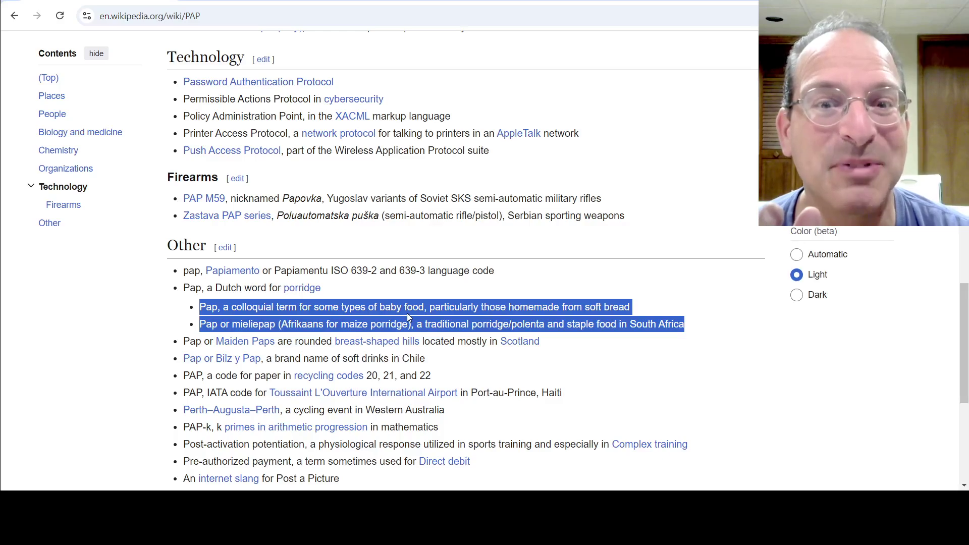
pyautogui.moveTo(402, 307)
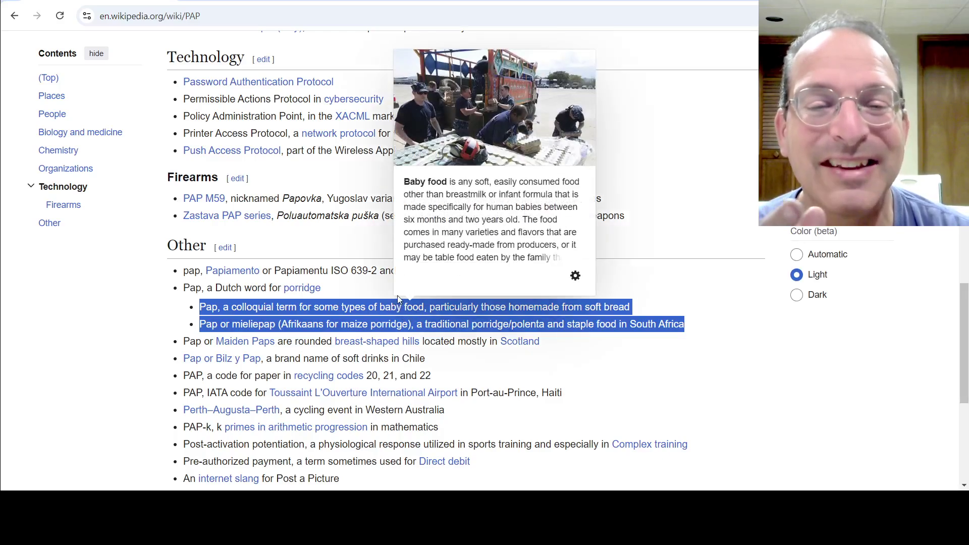
pyautogui.click(366, 295)
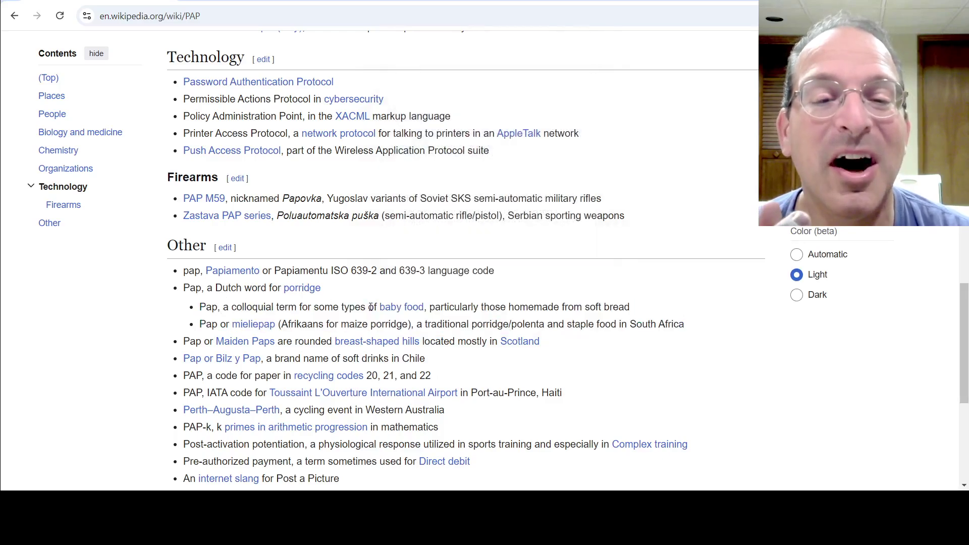
# Step: Open the Baby food article and search the page for 'pap'
pyautogui.click(404, 307)
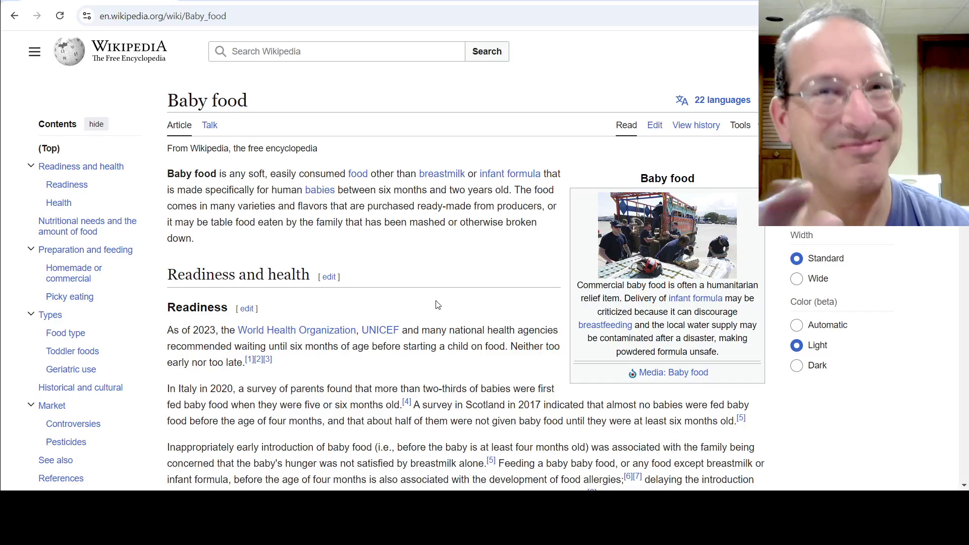
pyautogui.scroll(-1, 436, 305)
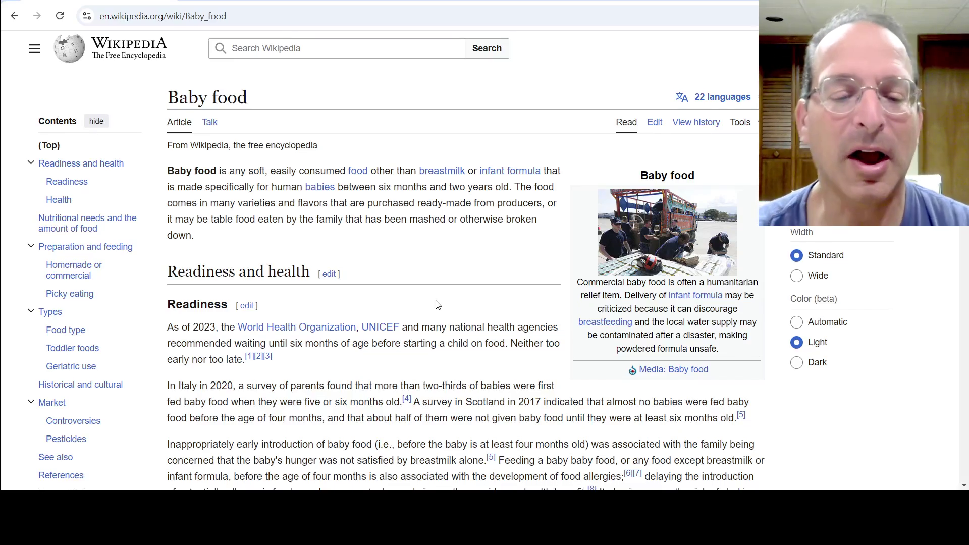
pyautogui.hotkey('ctrl', 'f')
pyautogui.write('pap')
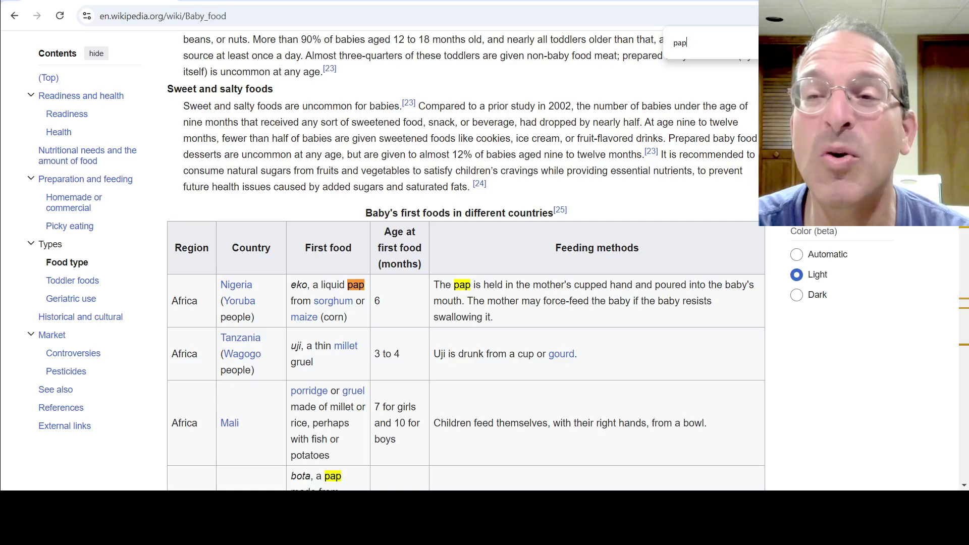
# Step: Step through the 'pap' matches in the first-foods table, from Nigeria to Papua New Guinea and papaya
pyautogui.press('Return')
pyautogui.press('Return')
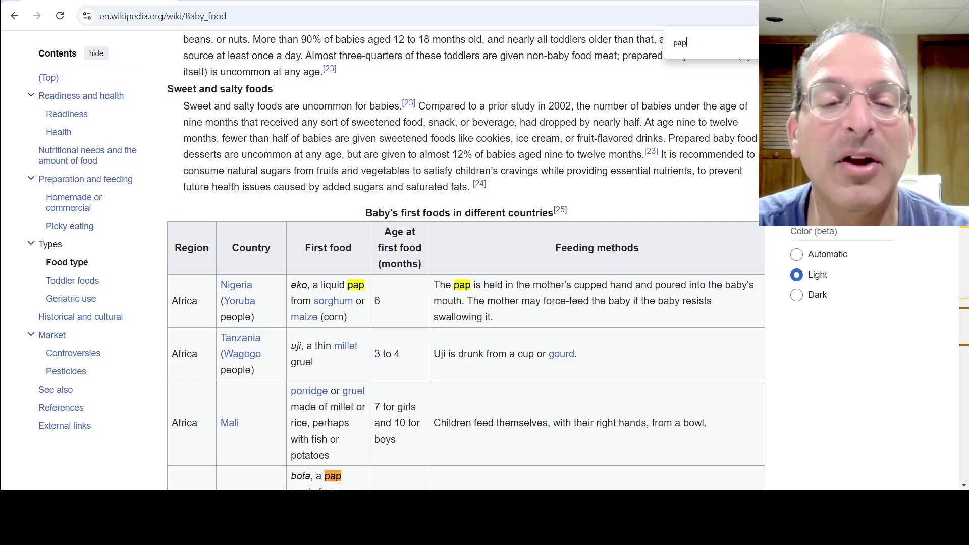
pyautogui.scroll(-1, 590, 383)
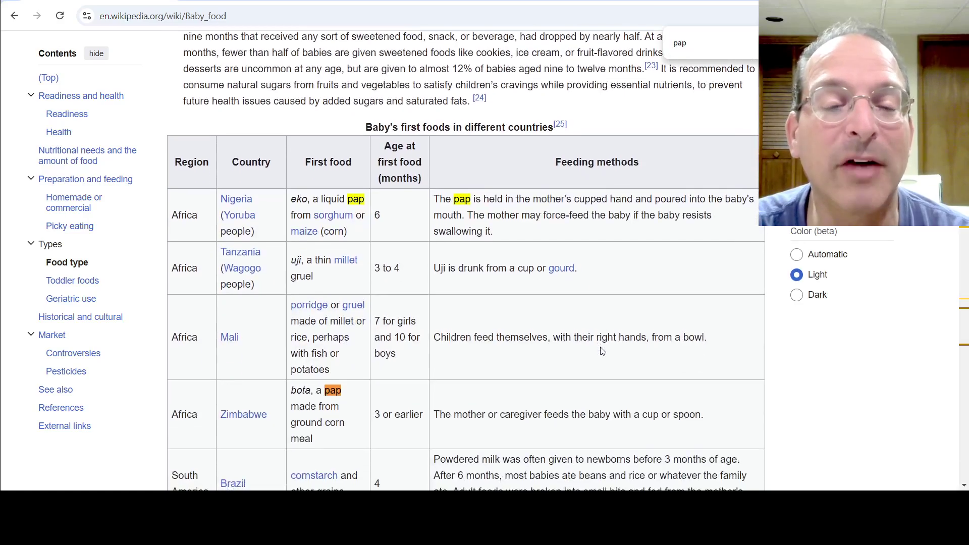
pyautogui.scroll(-1, 601, 351)
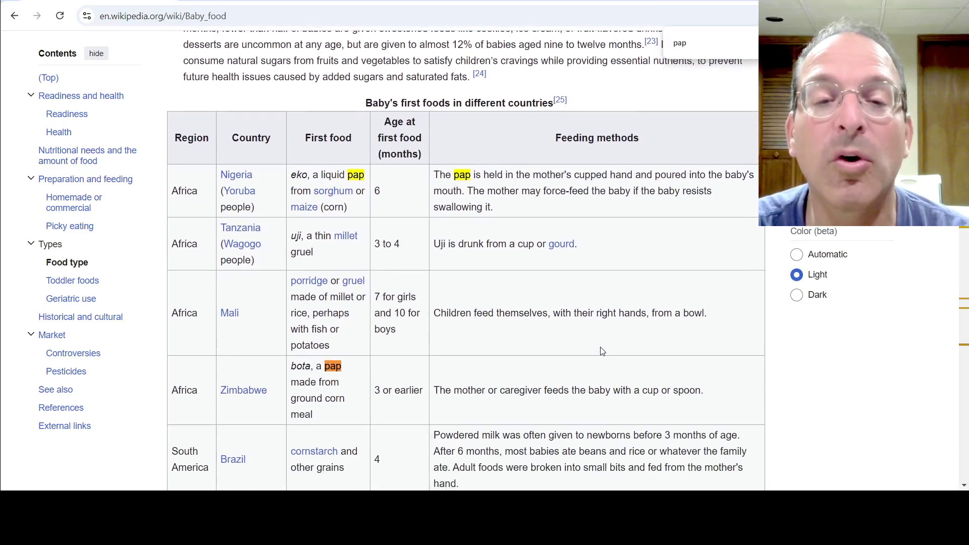
pyautogui.scroll(-1, 601, 350)
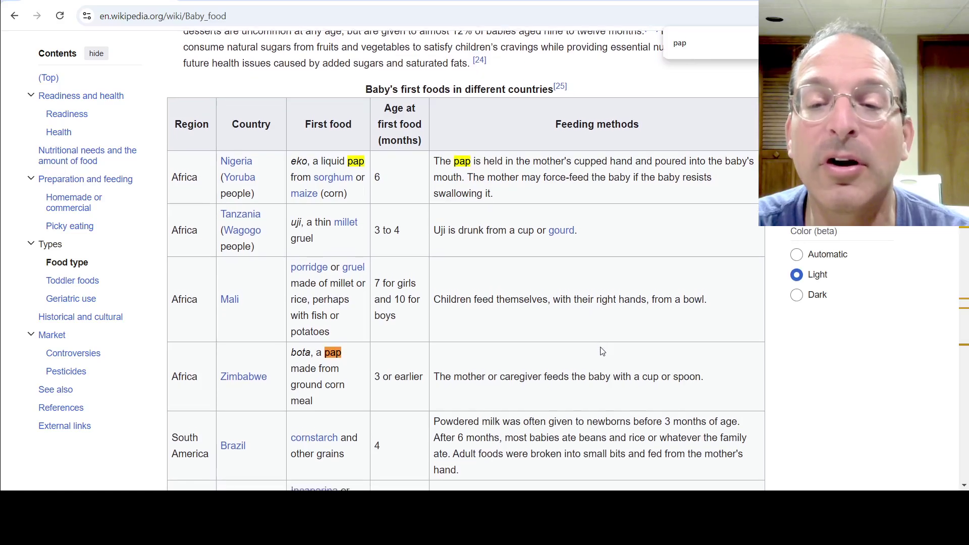
pyautogui.scroll(-1, 601, 351)
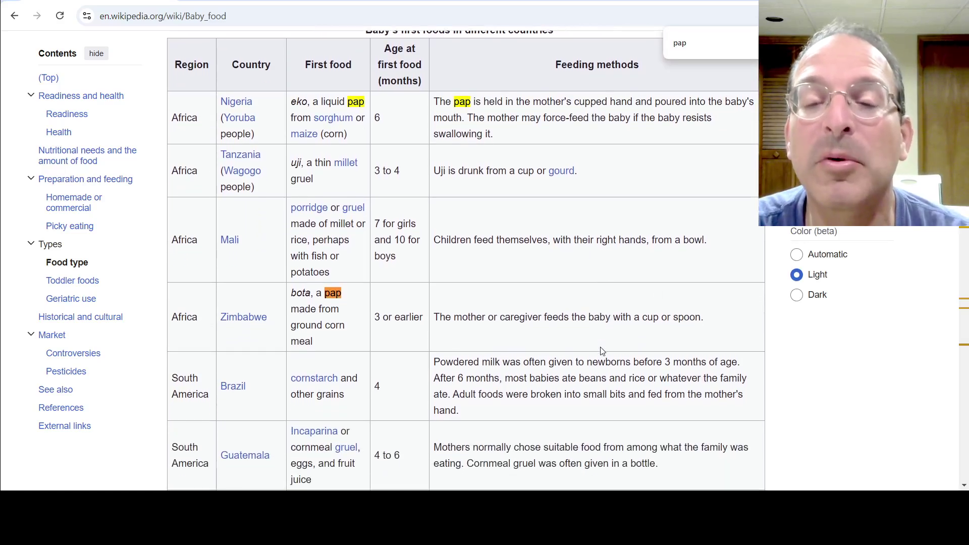
pyautogui.press('Return')
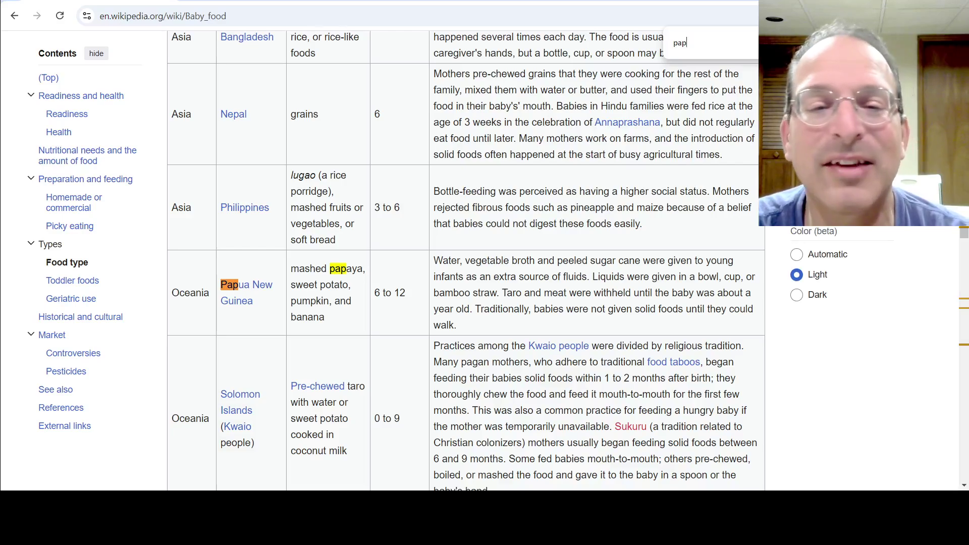
pyautogui.press('Return')
pyautogui.press('Return')
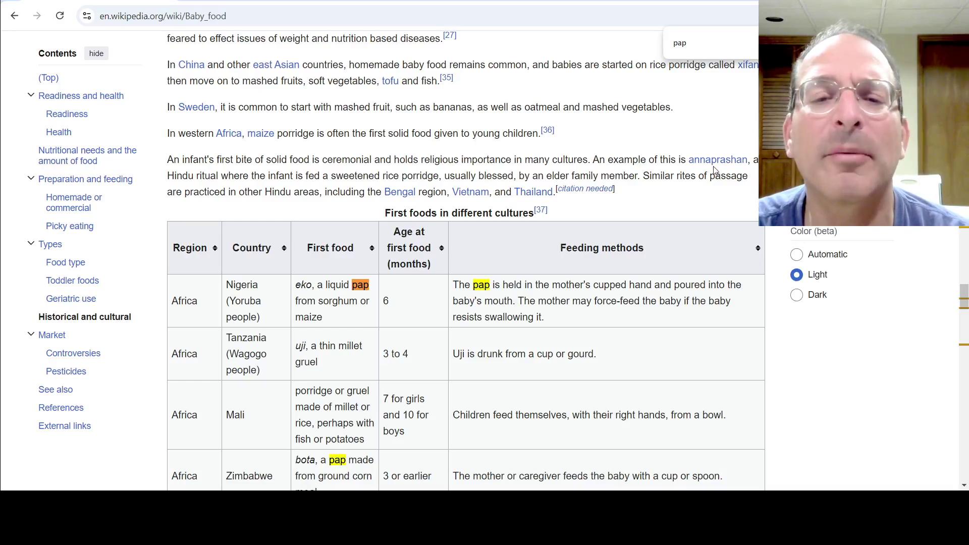
pyautogui.press('Return')
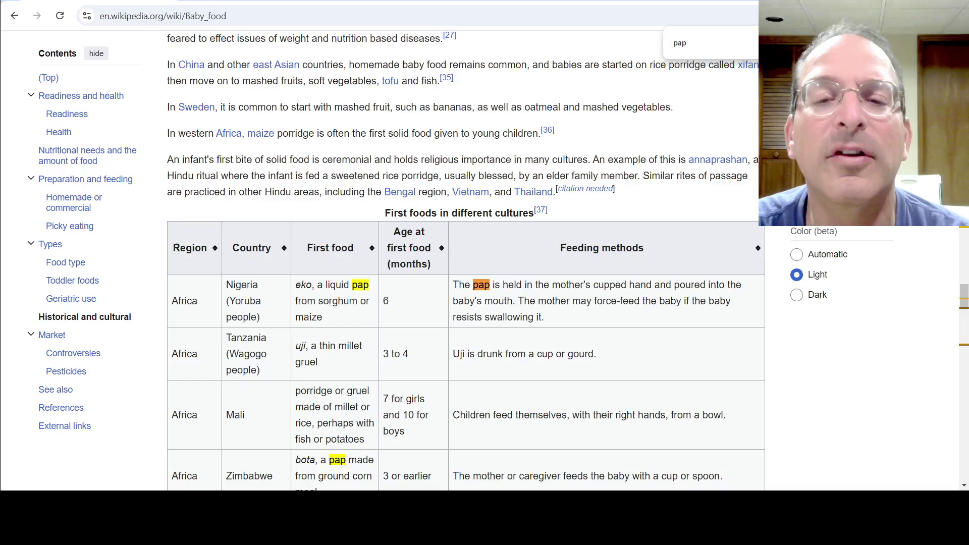
pyautogui.press('Return')
pyautogui.press('Return')
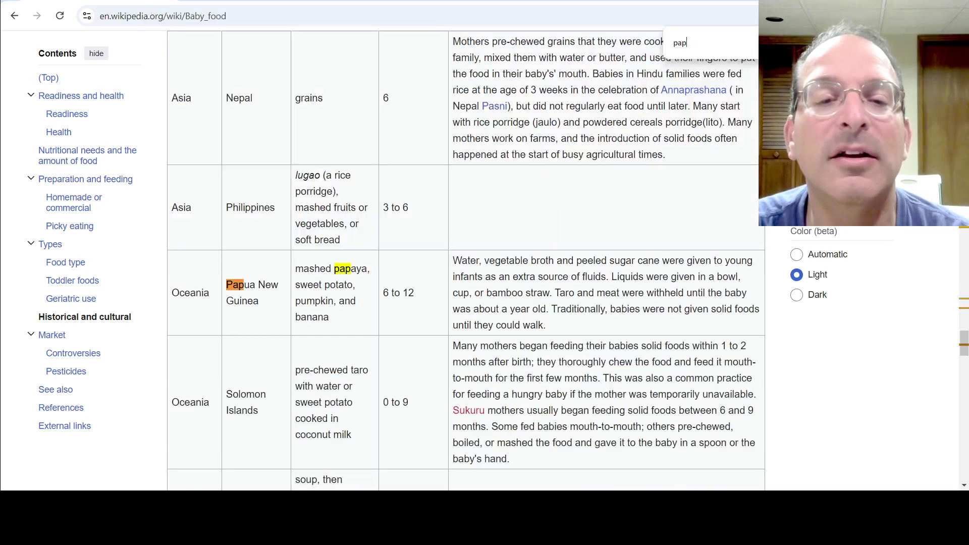
pyautogui.press('Return')
pyautogui.press('Return')
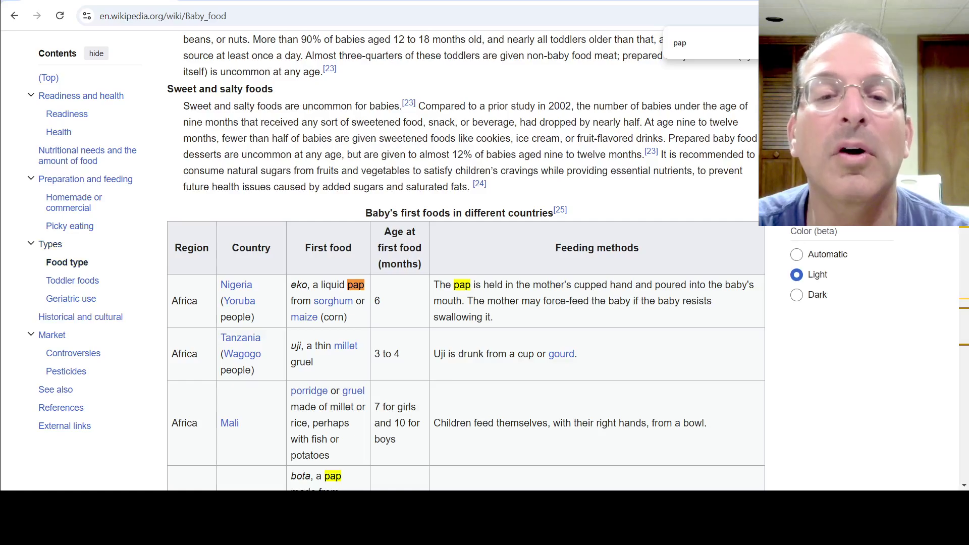
pyautogui.press('Return')
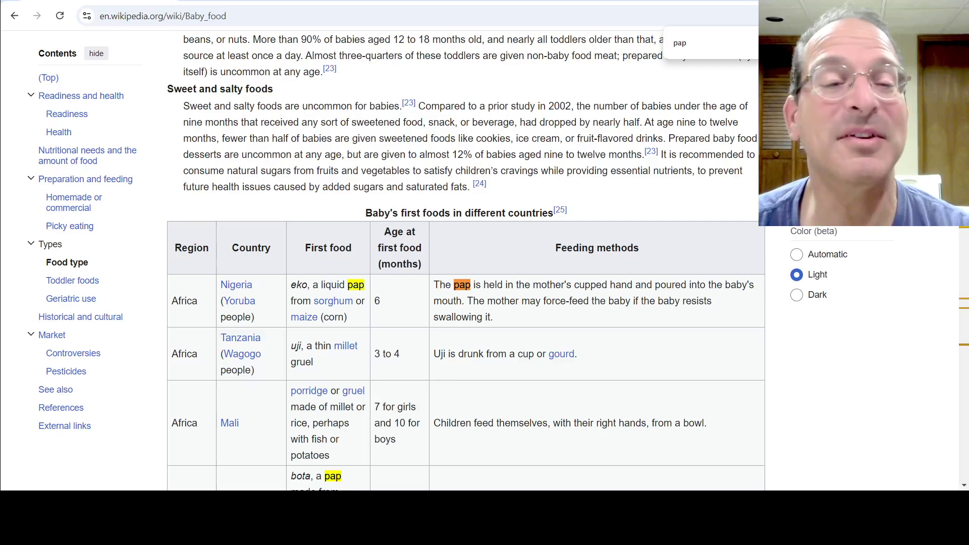
pyautogui.press('Return')
pyautogui.press('Return')
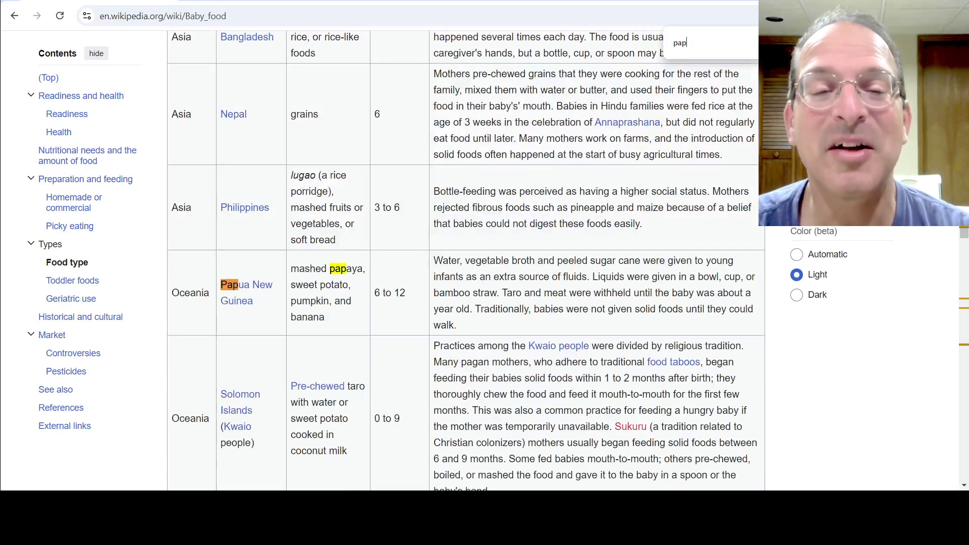
pyautogui.press('Return')
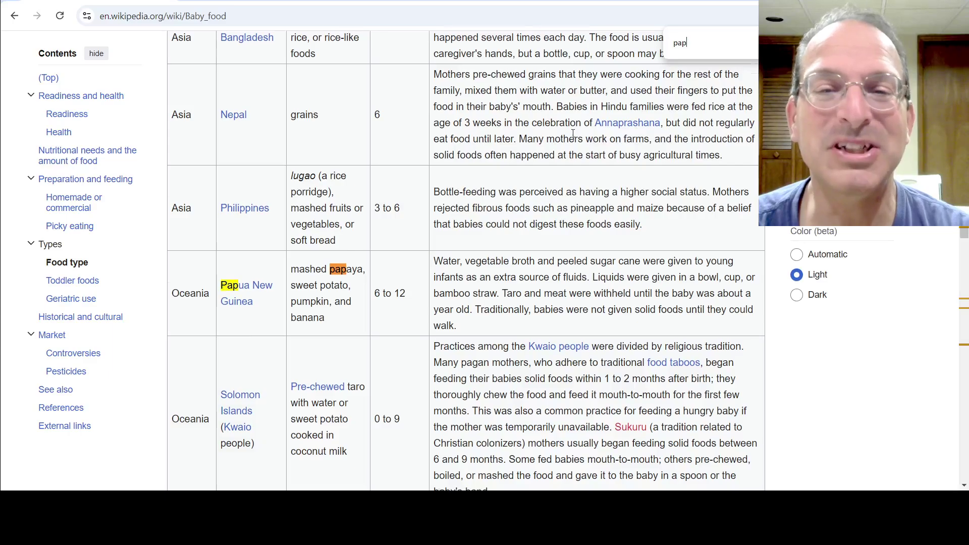
pyautogui.scroll(2, 666, 135)
pyautogui.scroll(2, 573, 134)
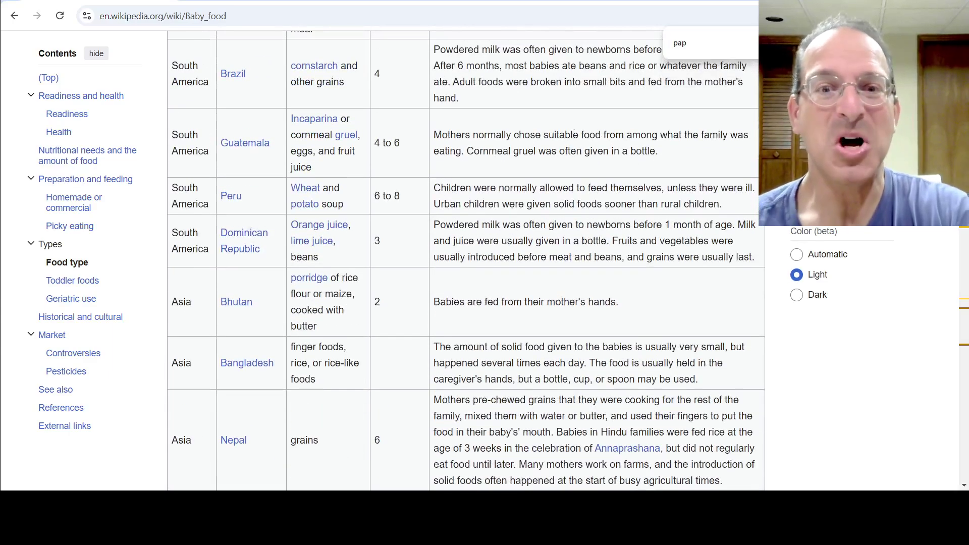